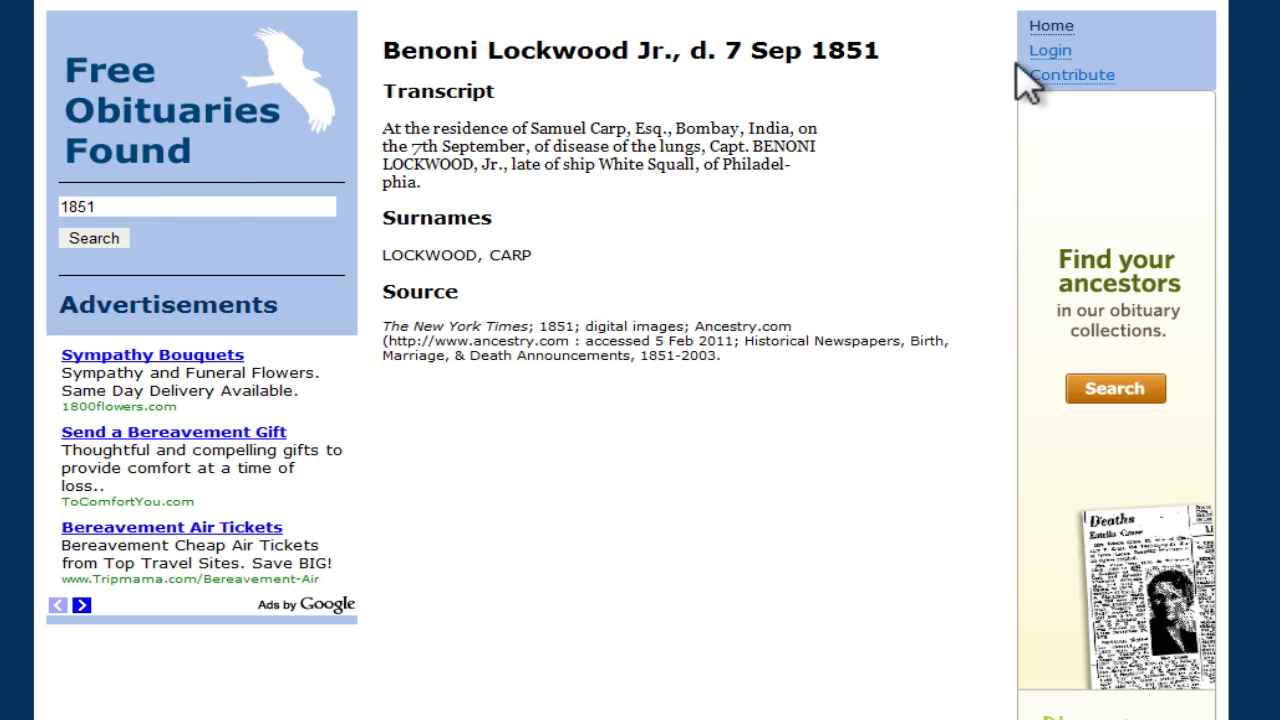
Step: Return to the Free Obituaries Found home page
{"action": "left_click", "coordinate": [1048, 28]}
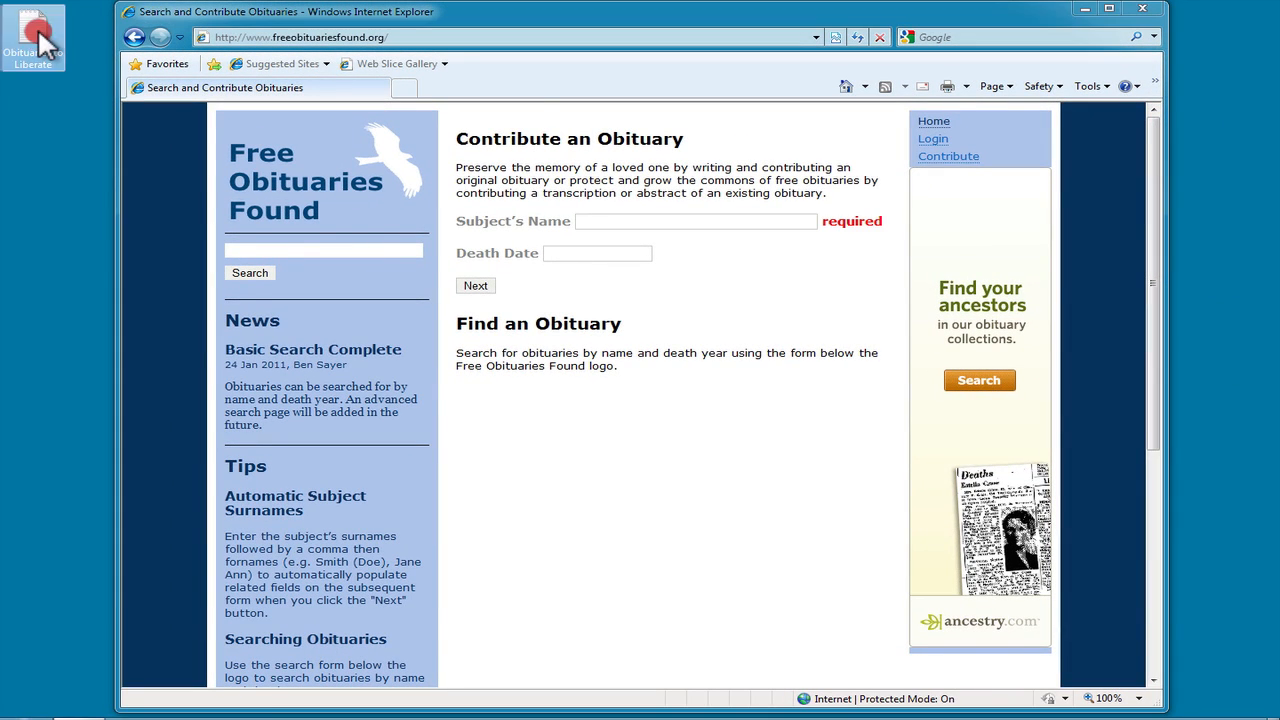
{"action": "double_click", "coordinate": [38, 30]}
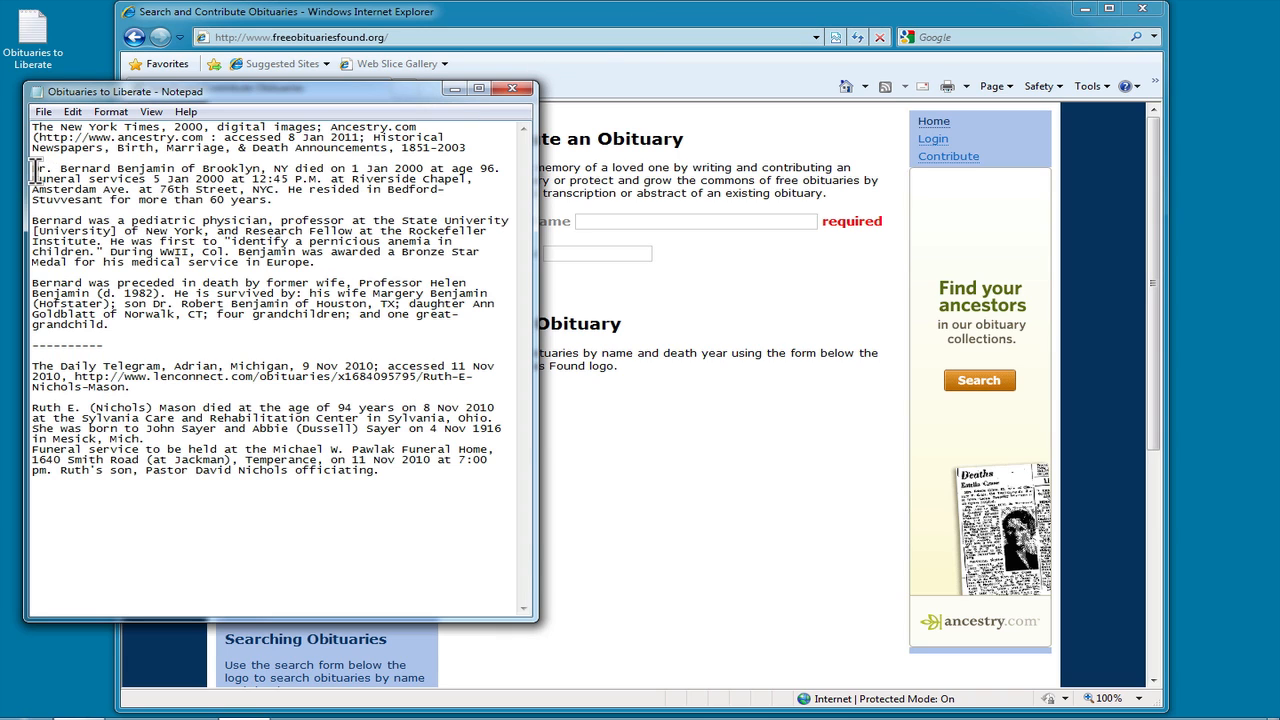
{"action": "left_click_drag", "start_coordinate": [32, 169], "coordinate": [110, 328]}
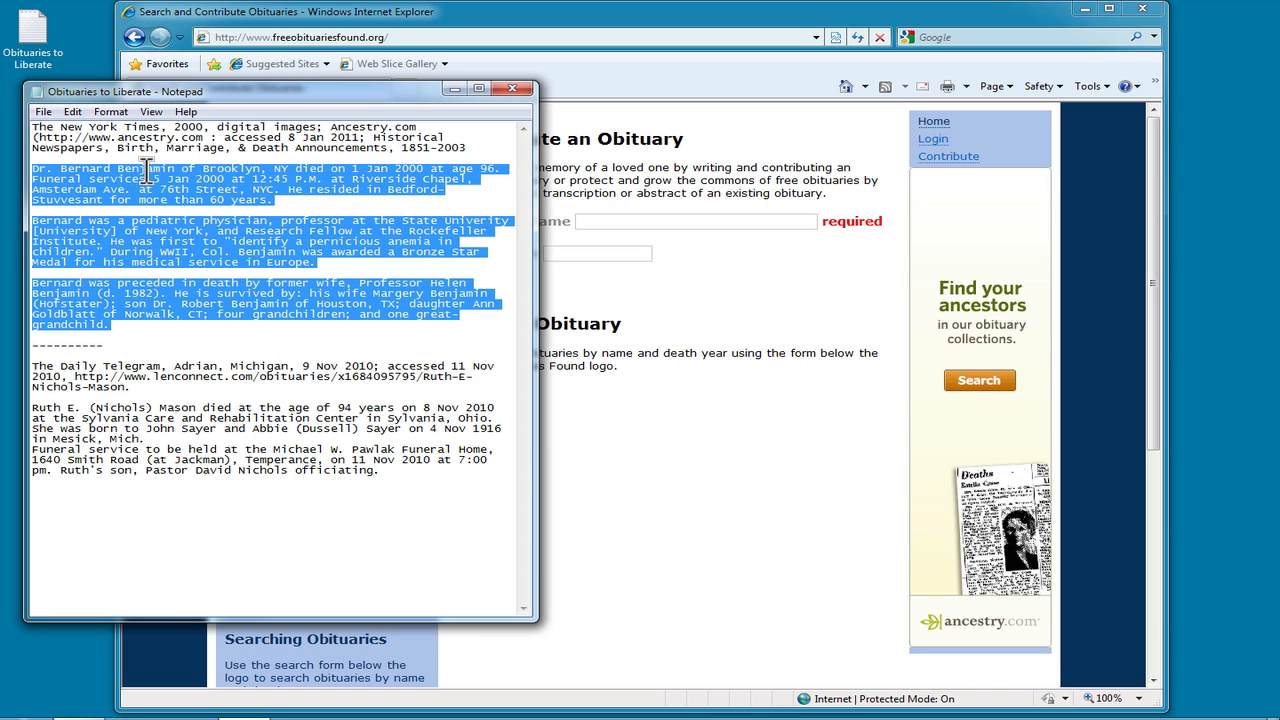
{"action": "left_click", "coordinate": [534, 14]}
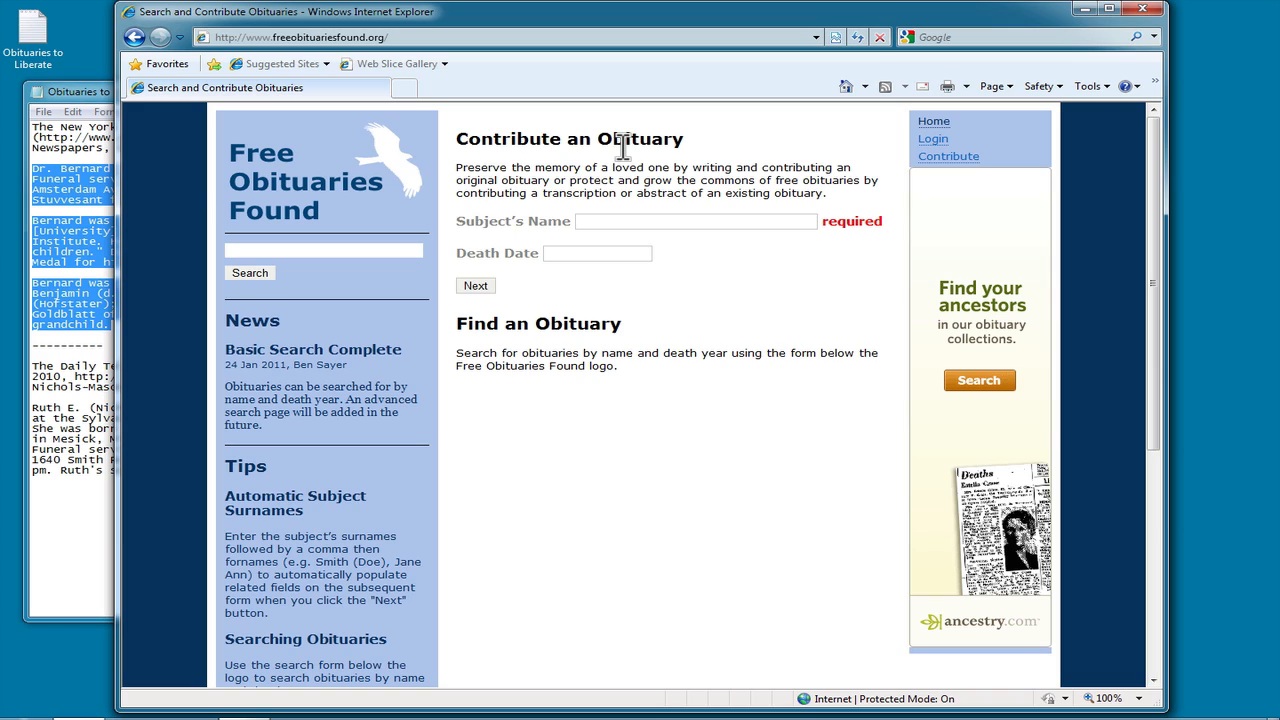
{"action": "left_click", "coordinate": [592, 221]}
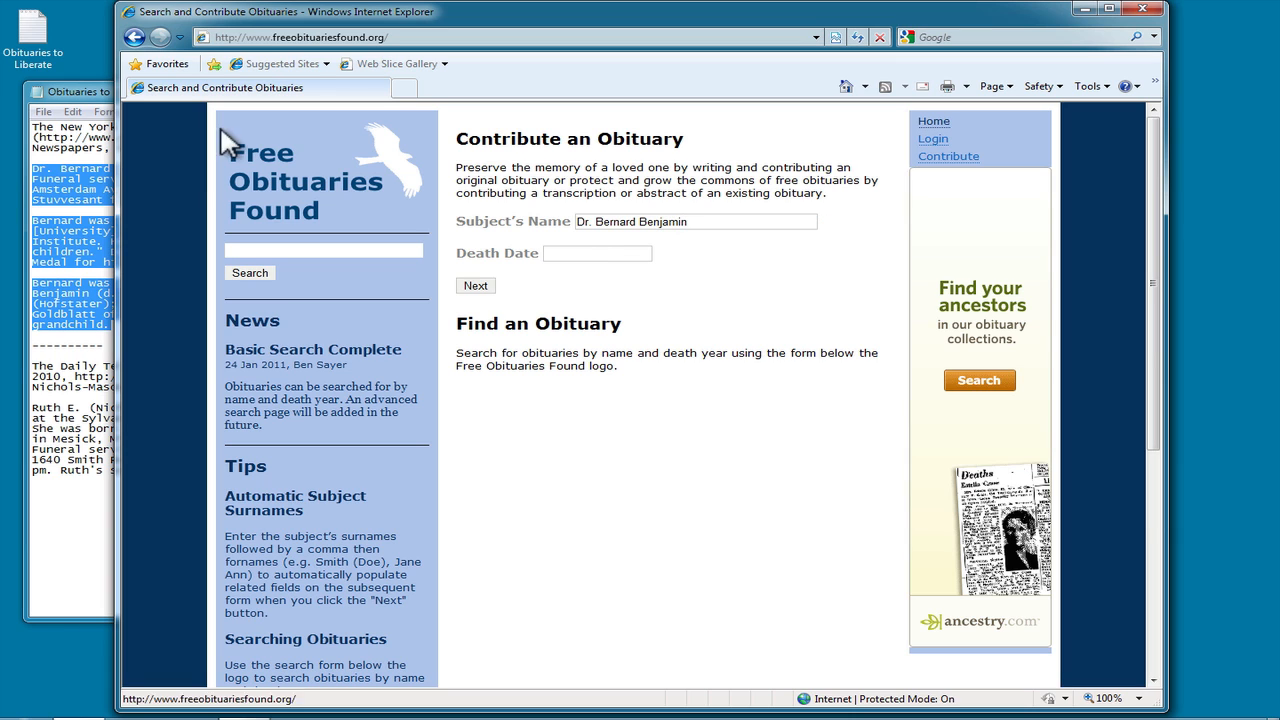
{"action": "left_click", "coordinate": [88, 91]}
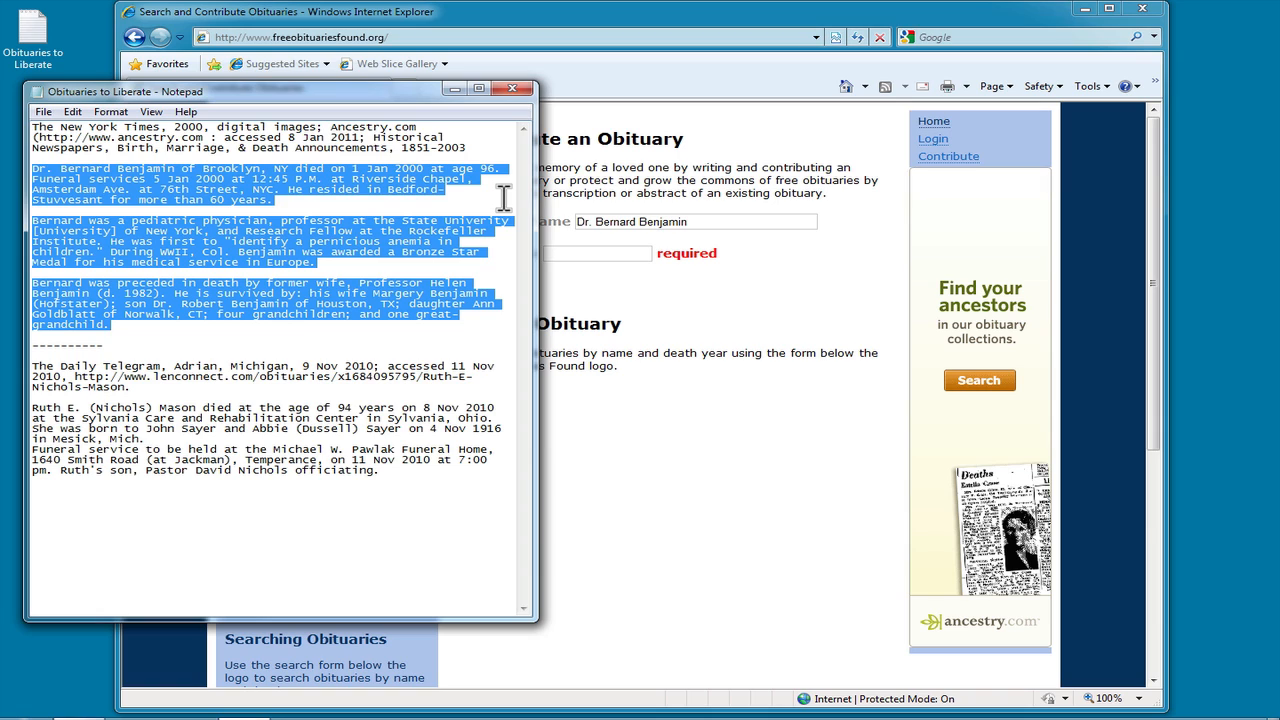
{"action": "left_click", "coordinate": [586, 255]}
{"action": "type", "text": "1 Jan 2000"}
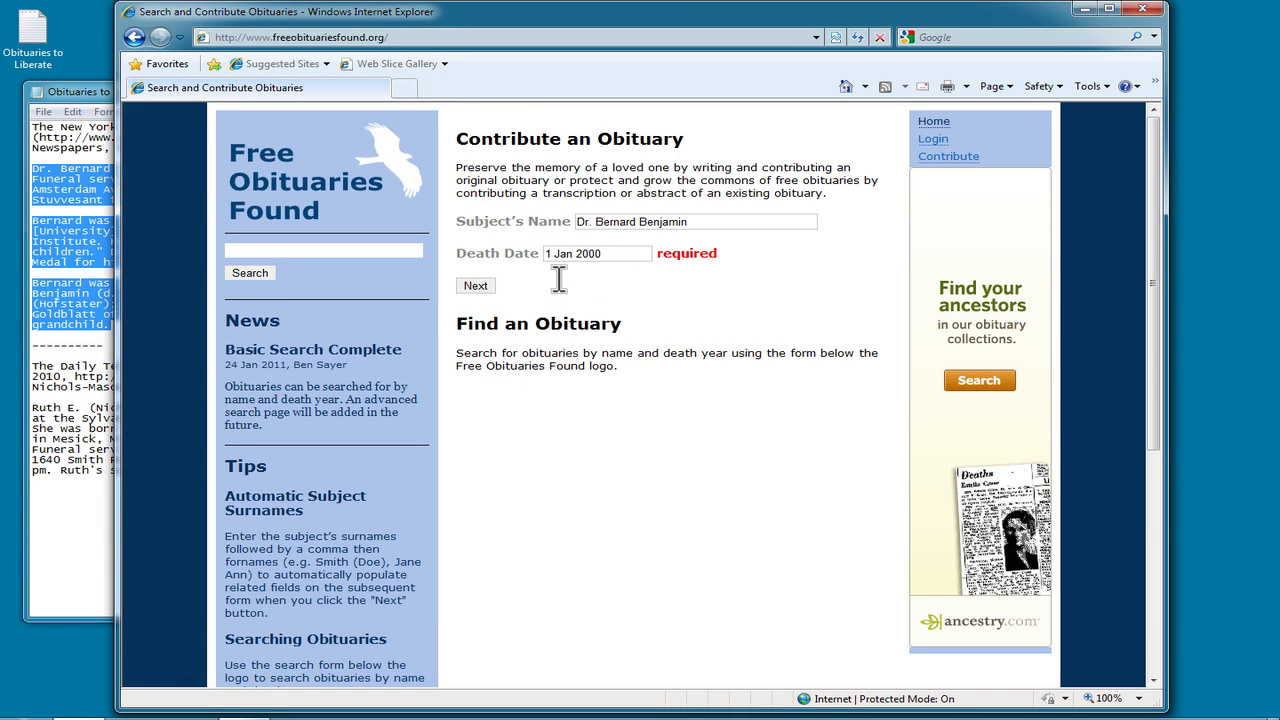
{"action": "left_click", "coordinate": [476, 288]}
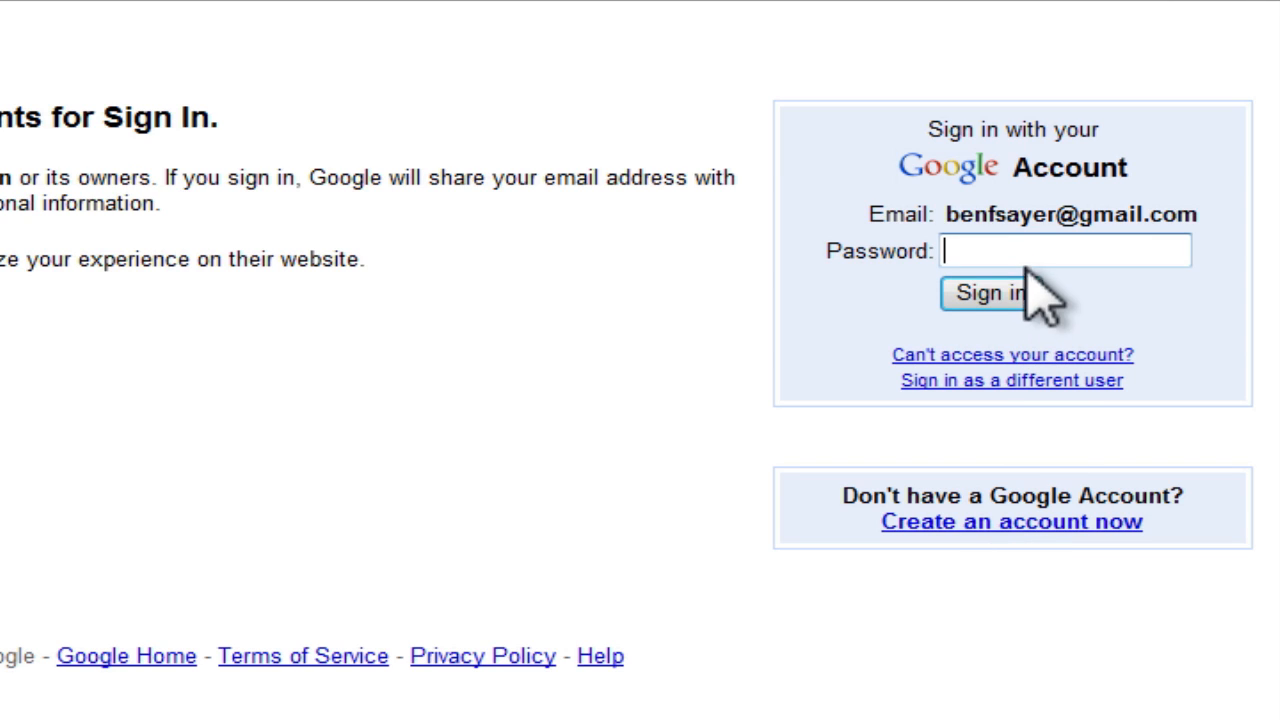
Step: Enter the Google account password and sign in
{"action": "type", "text": "•••••••••"}
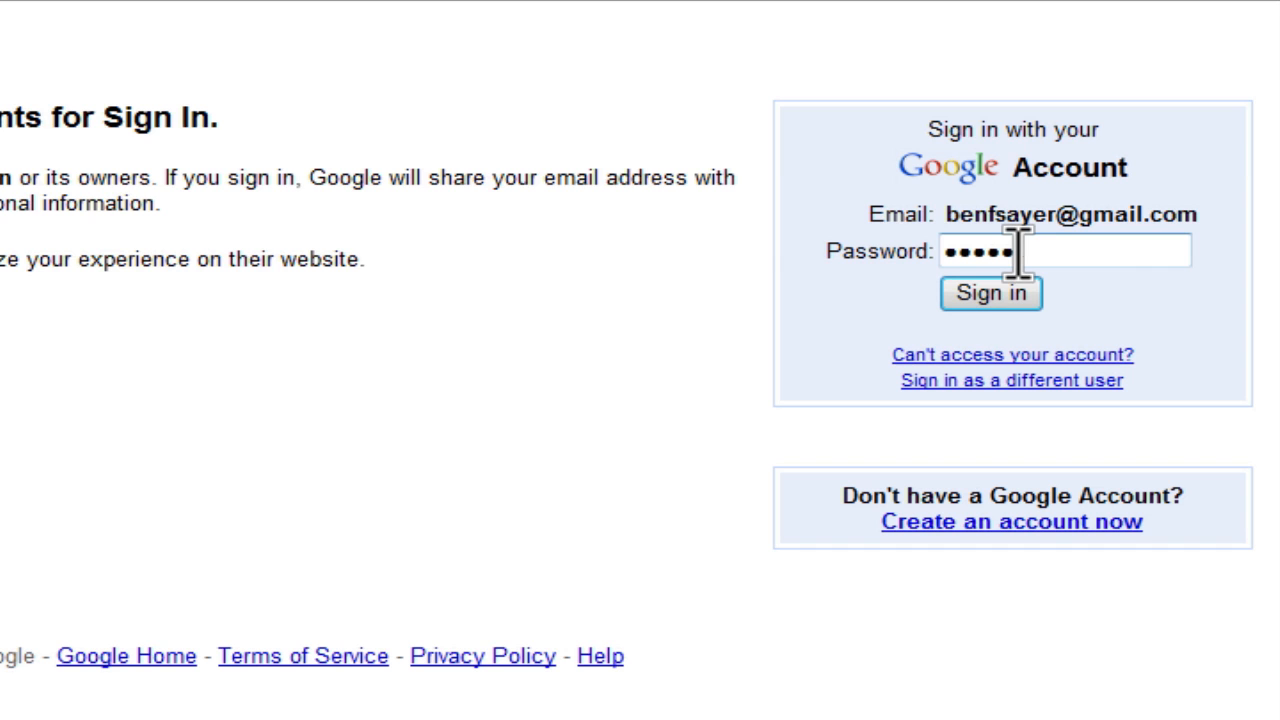
{"action": "left_click", "coordinate": [993, 292]}
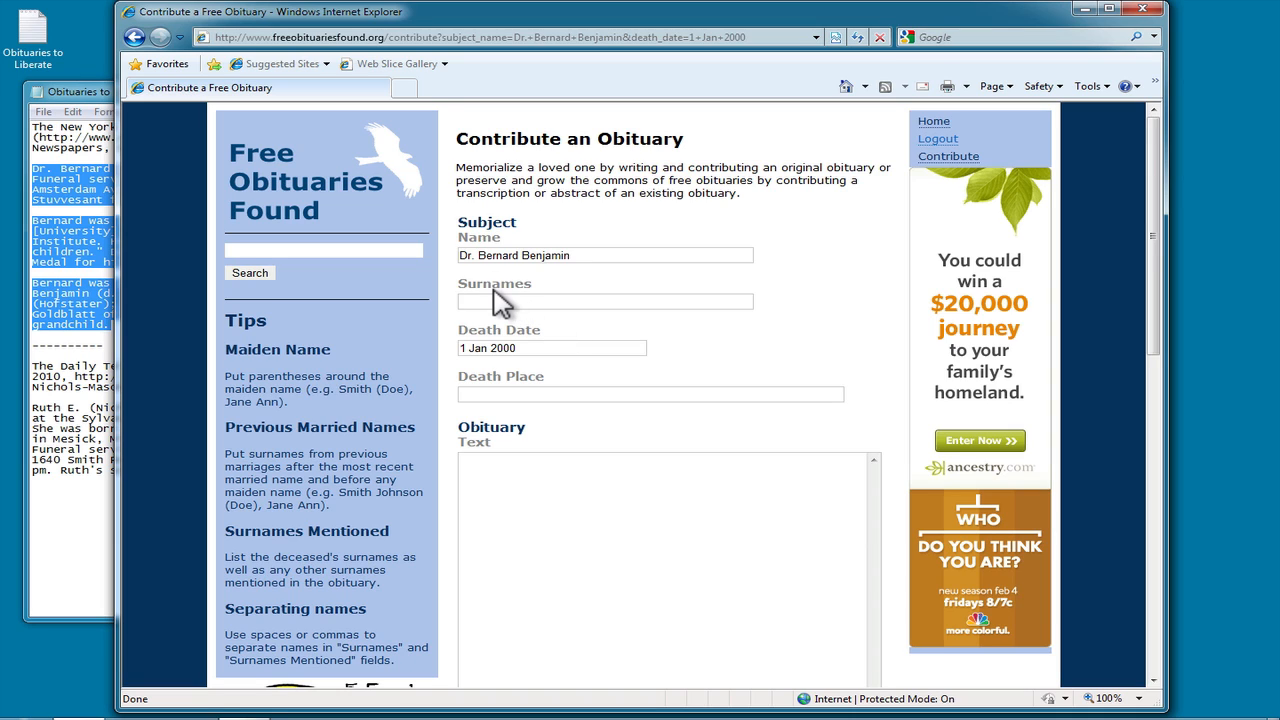
Step: Enter Benjamin as the surname and paste the Benjamin obituary transcript as Obituary Text
{"action": "type", "text": "Benjamin"}
{"action": "key", "text": "Tab"}
{"action": "key", "text": "Tab"}
{"action": "left_click", "coordinate": [484, 470]}
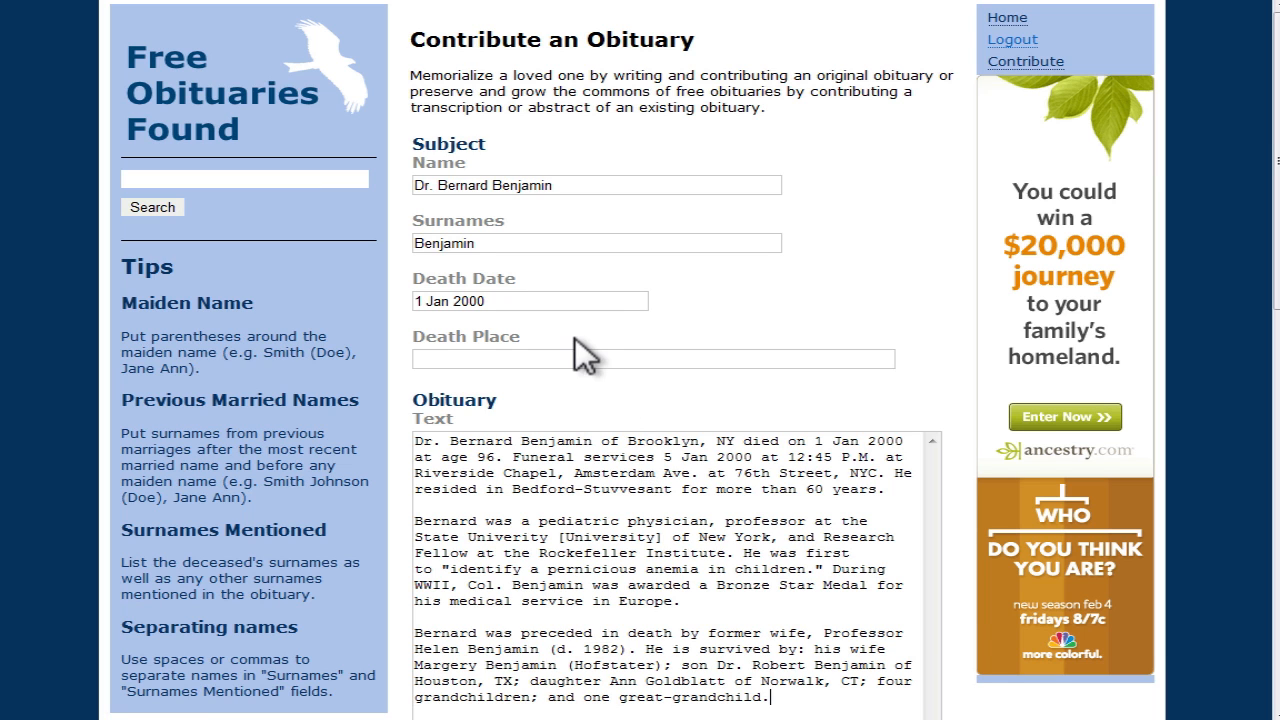
{"action": "scroll", "coordinate": [597, 266], "scroll_direction": "down", "scroll_amount": 5}
{"action": "scroll", "coordinate": [600, 265], "scroll_direction": "up", "scroll_amount": 2}
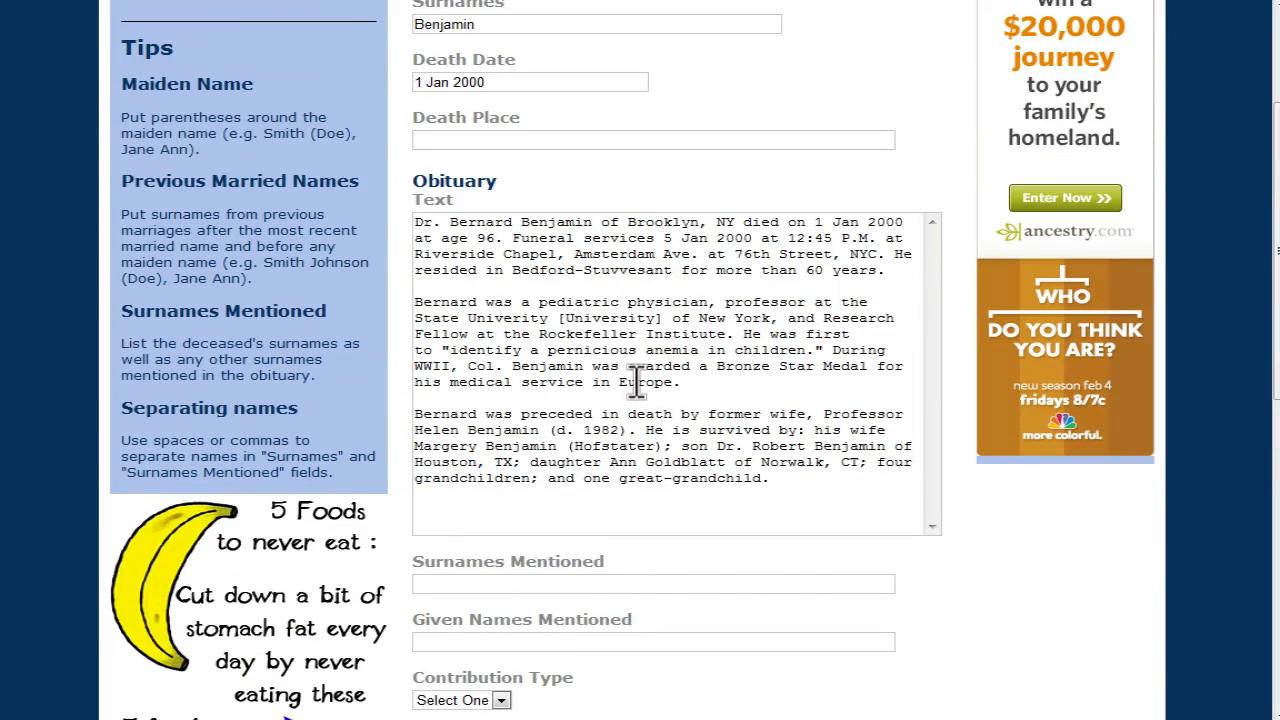
Step: List Benjamin, Hofstater, Goldblatt as the surnames mentioned
{"action": "left_click", "coordinate": [490, 585]}
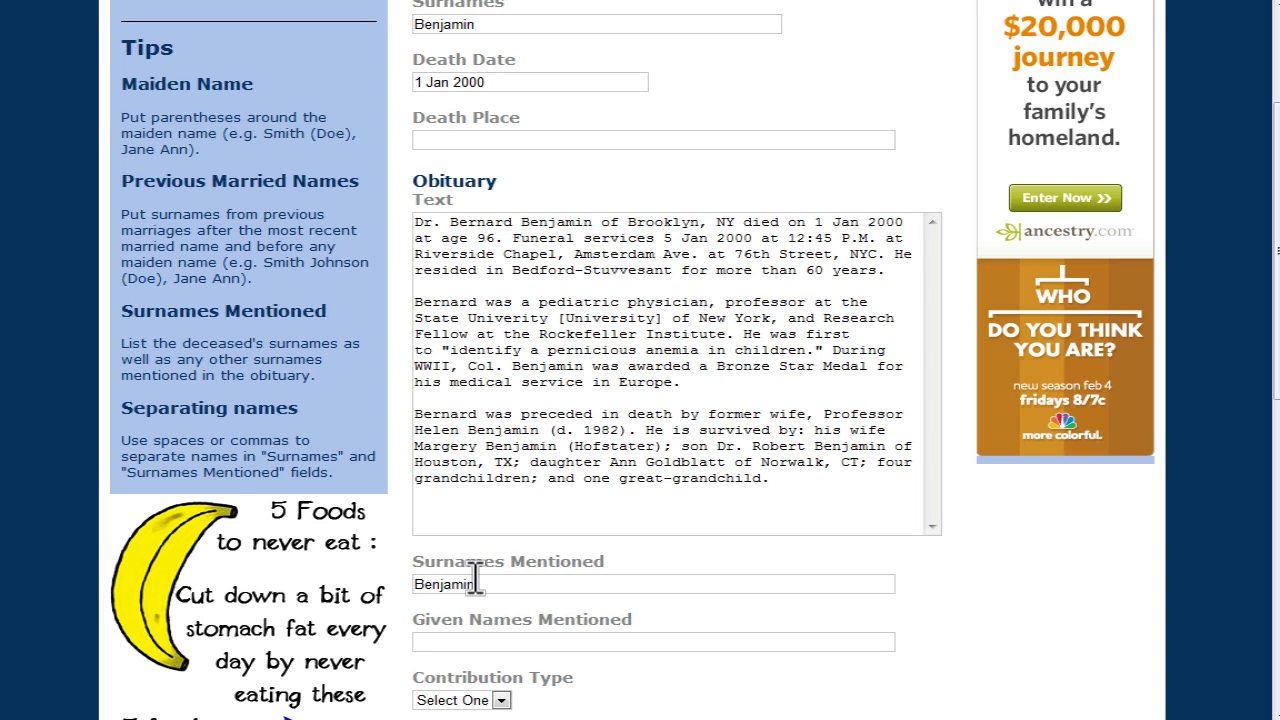
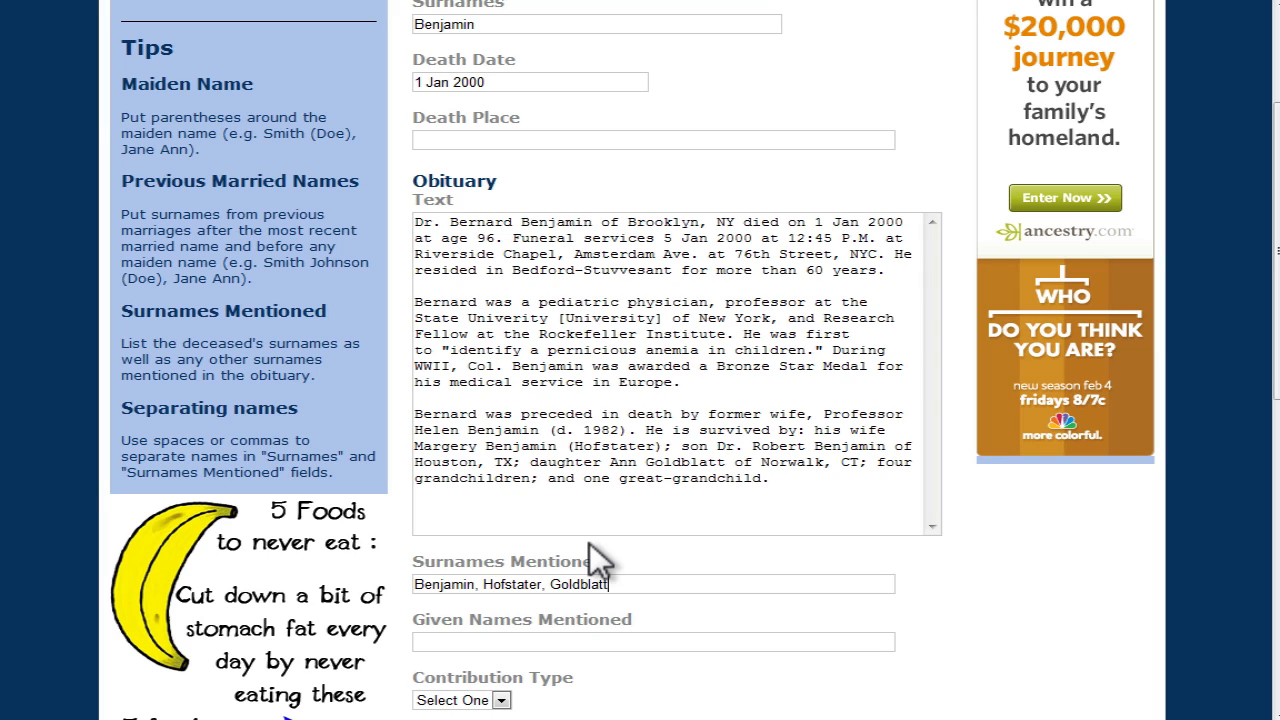
Step: List Bernard, Helen, Margery, Robert, Ann as the given names mentioned
{"action": "left_click", "coordinate": [471, 638]}
{"action": "type", "text": "Bernard,"}
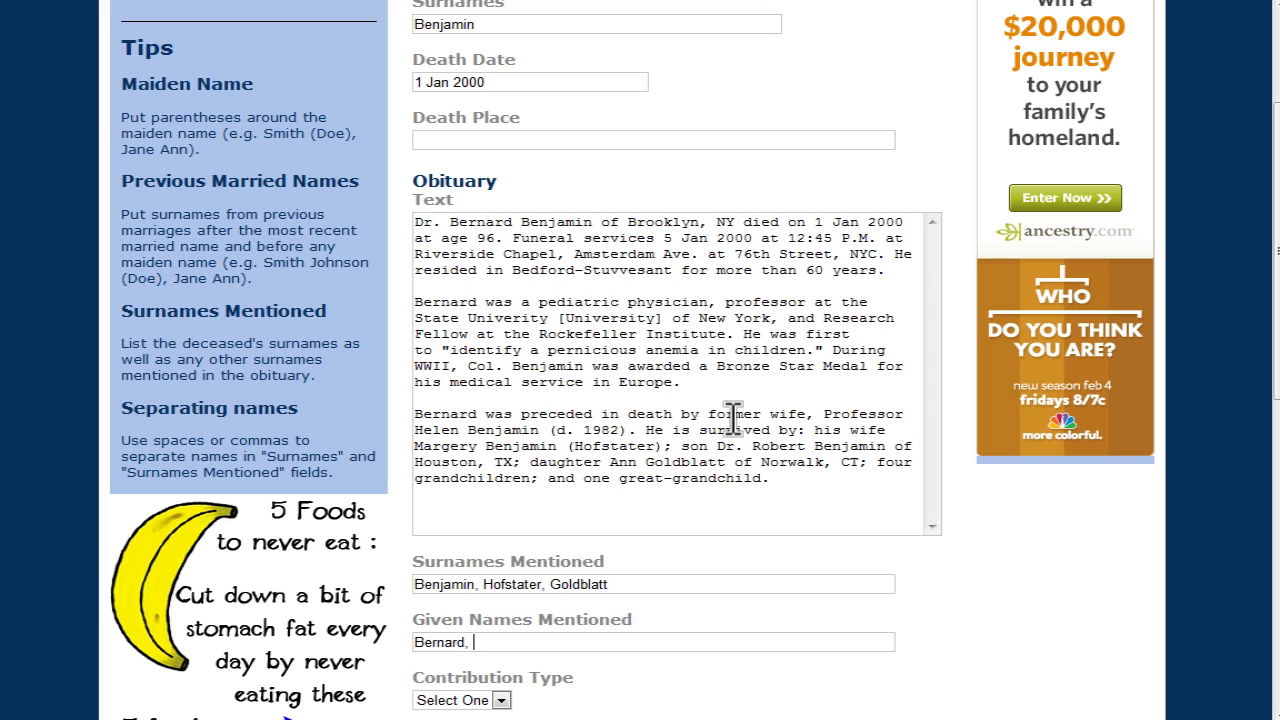
{"action": "type", "text": "Helen"}
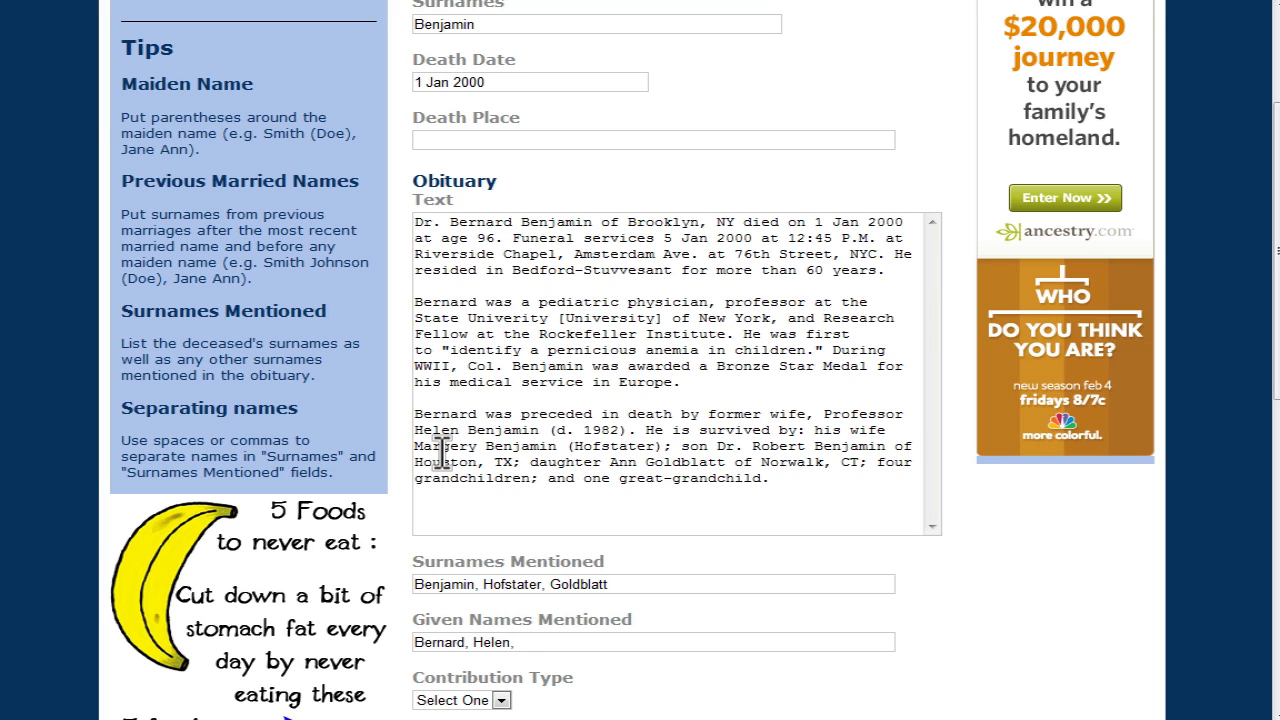
{"action": "type", "text": ", Margery, Robert, Ann"}
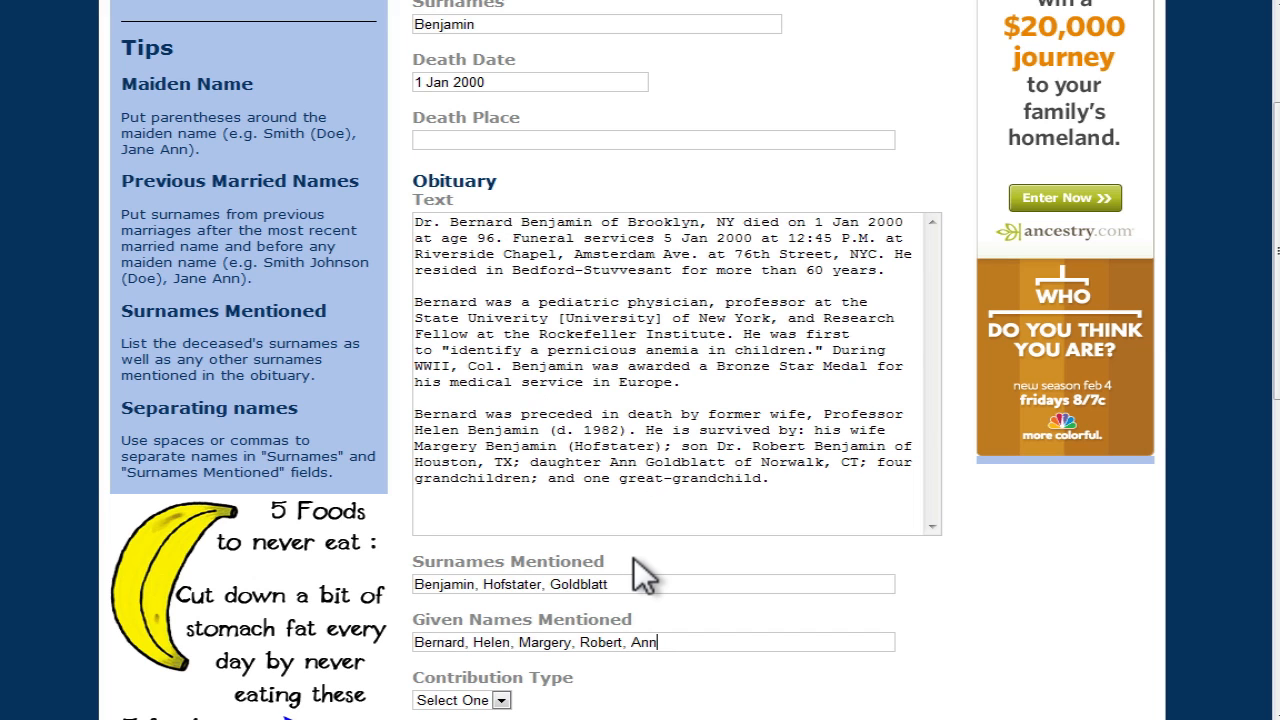
{"action": "scroll", "coordinate": [634, 560], "scroll_direction": "down", "scroll_amount": 4}
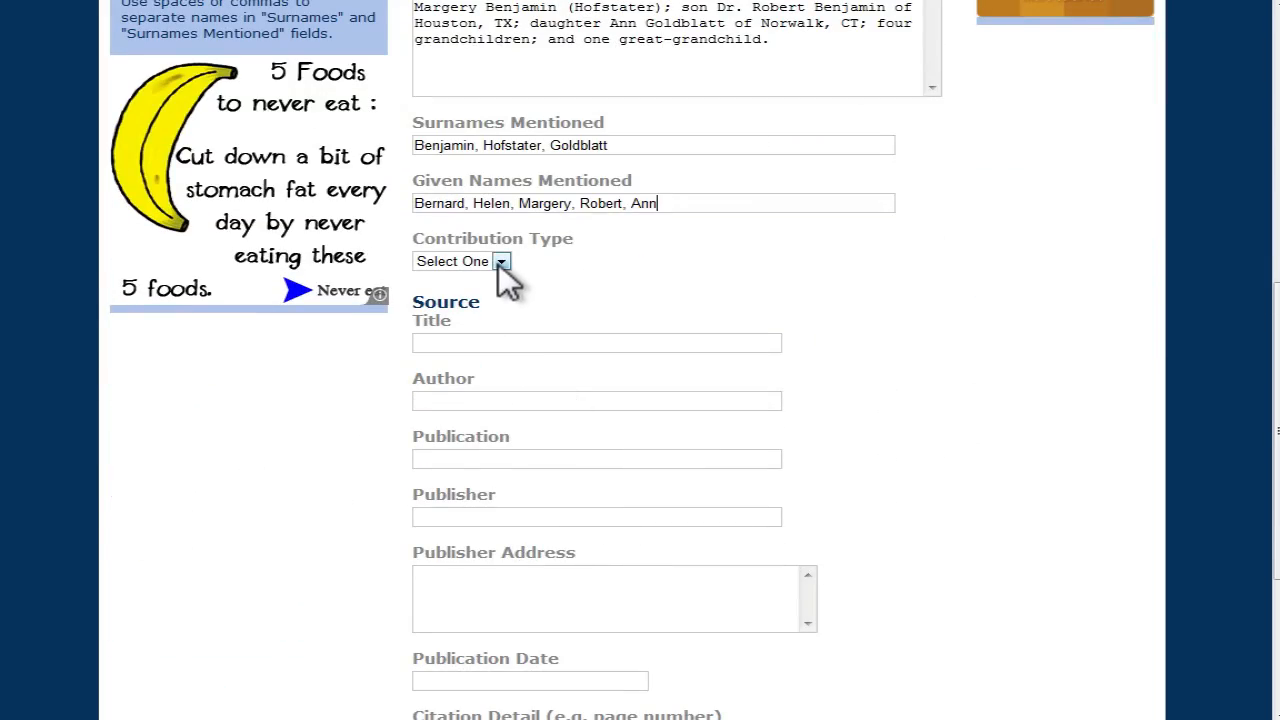
Step: Set the Contribution Type to Abstract
{"action": "left_click", "coordinate": [499, 262]}
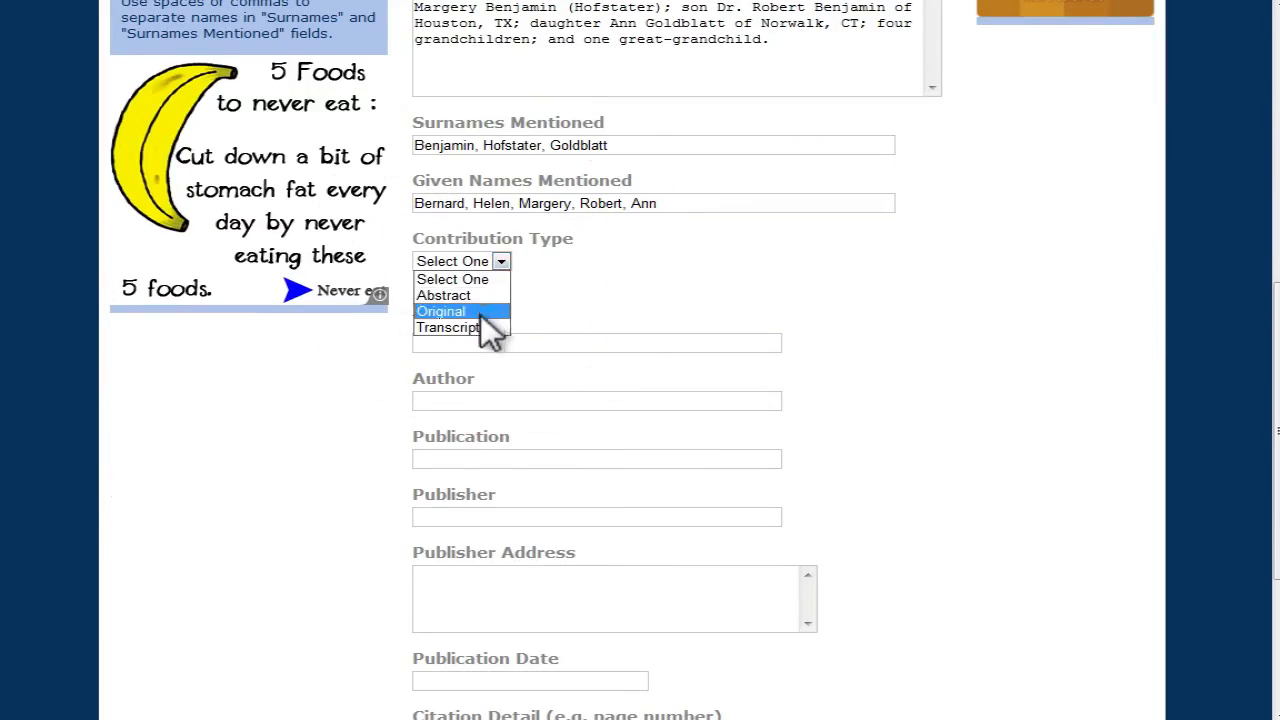
{"action": "left_click", "coordinate": [459, 296]}
{"action": "scroll", "coordinate": [523, 340], "scroll_direction": "down", "scroll_amount": 3}
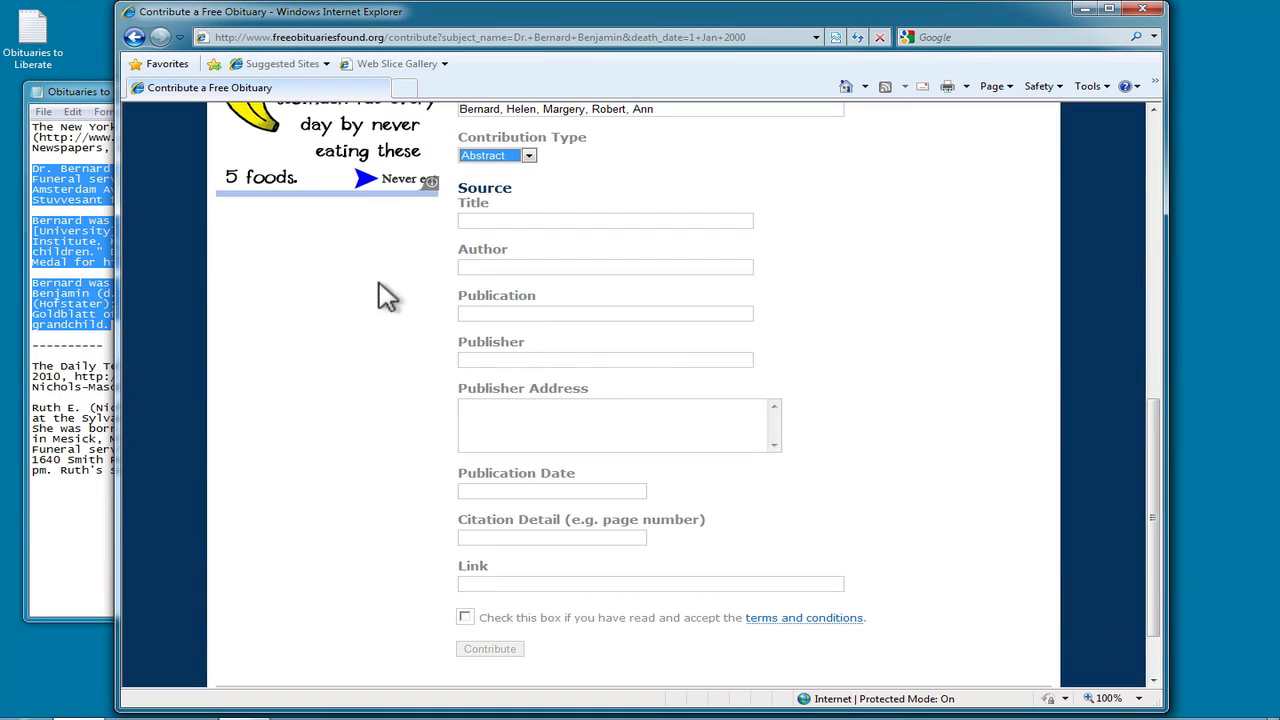
Step: Bring the Notepad notes forward and select the New York Times source lines
{"action": "left_click", "coordinate": [90, 152]}
{"action": "left_click", "coordinate": [31, 128]}
{"action": "left_click_drag", "start_coordinate": [31, 128], "coordinate": [157, 146]}
Step: Select the citation text from 'digital images' through '1851-2003' in the notes
{"action": "left_click", "coordinate": [198, 138]}
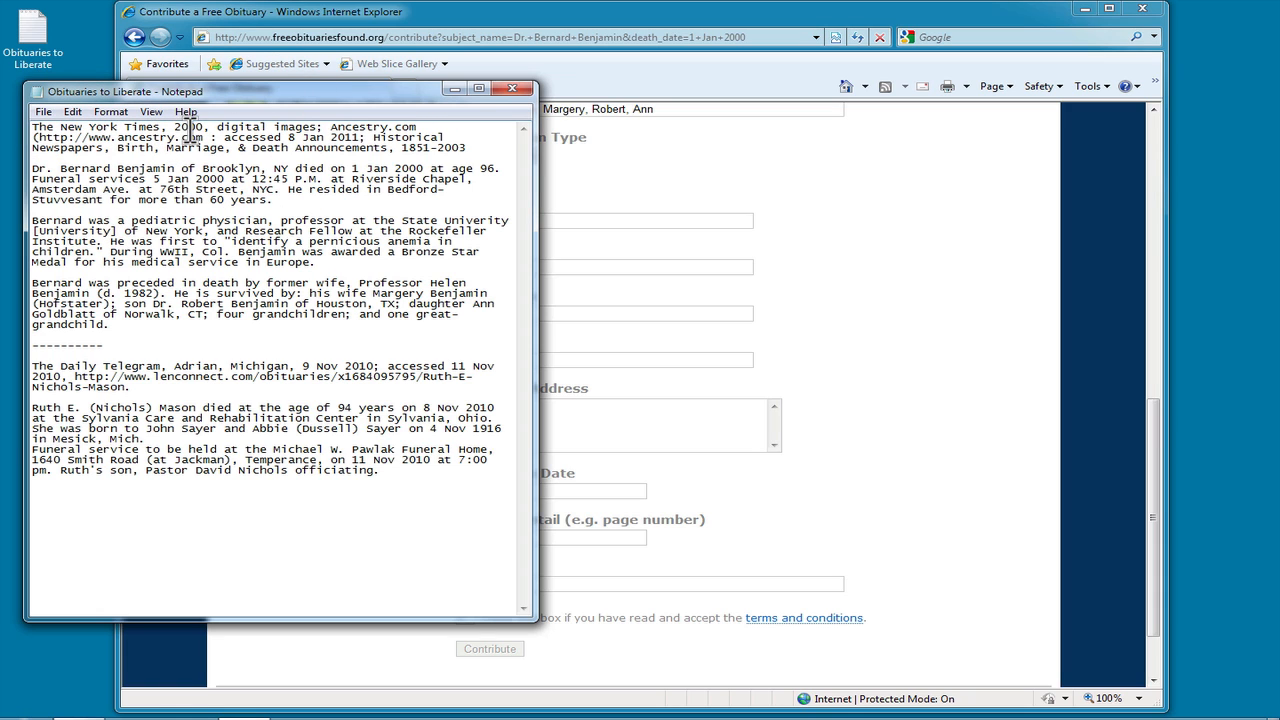
{"action": "left_click", "coordinate": [226, 130]}
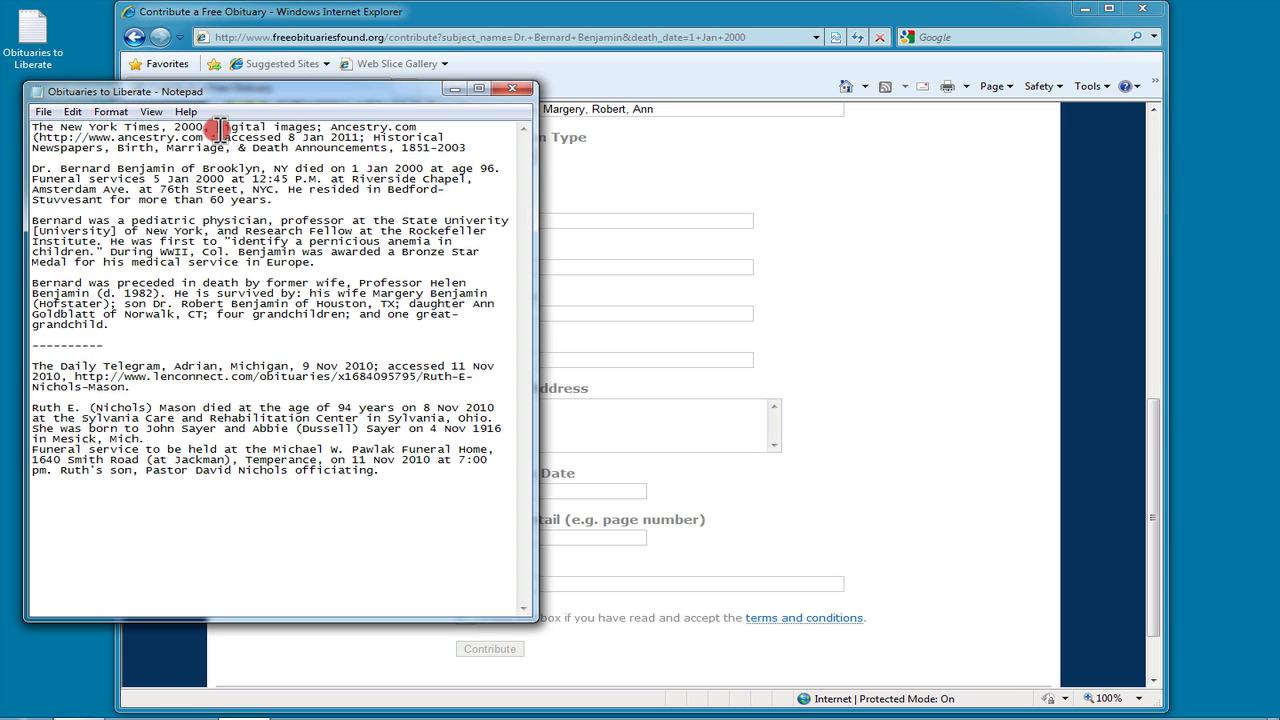
{"action": "left_click_drag", "start_coordinate": [226, 130], "coordinate": [468, 147]}
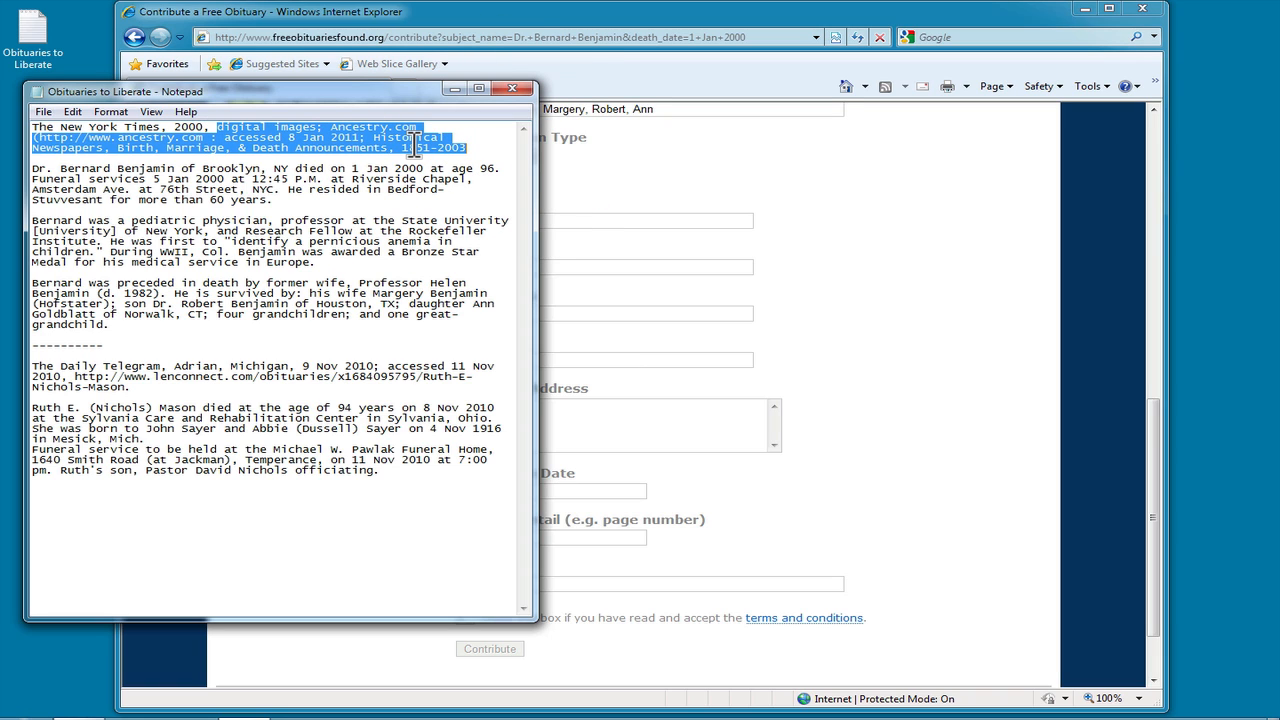
Step: Fill in source: The New York Times, its publisher, New York address, date 2000, and pasted citation
{"action": "left_click", "coordinate": [602, 180]}
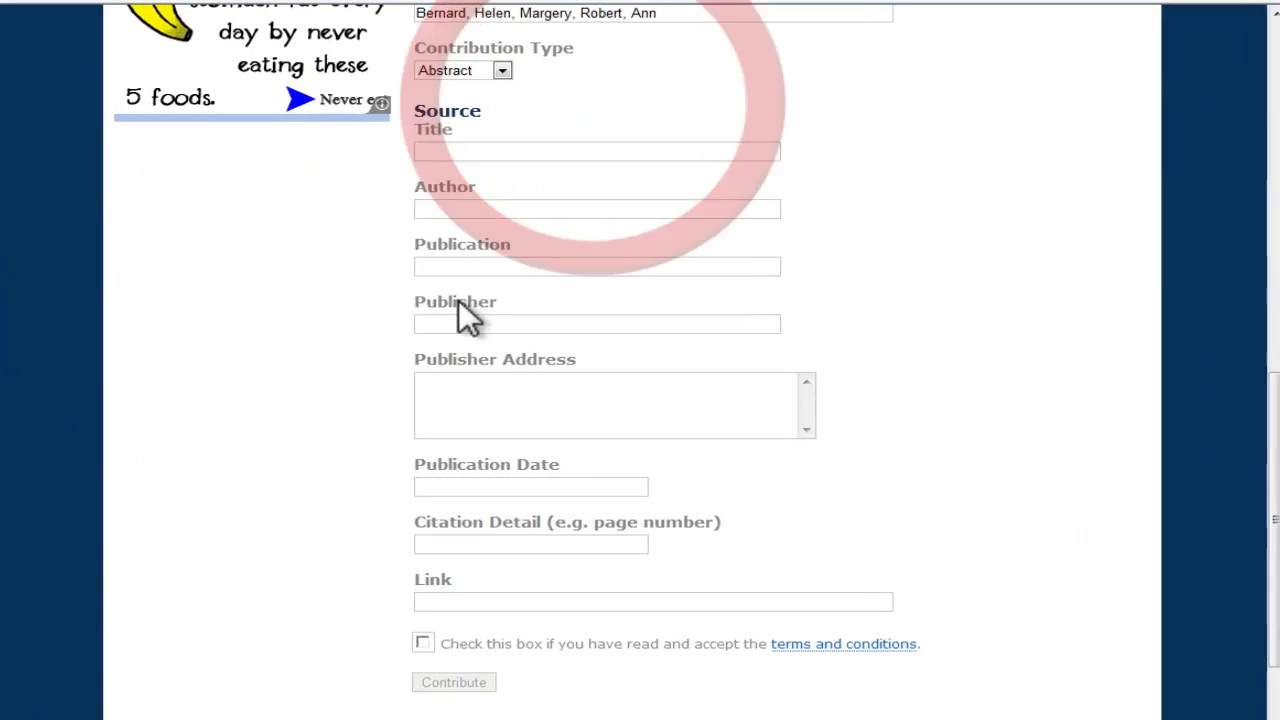
{"action": "left_click", "coordinate": [446, 266]}
{"action": "type", "text": "The Hew York Times"}
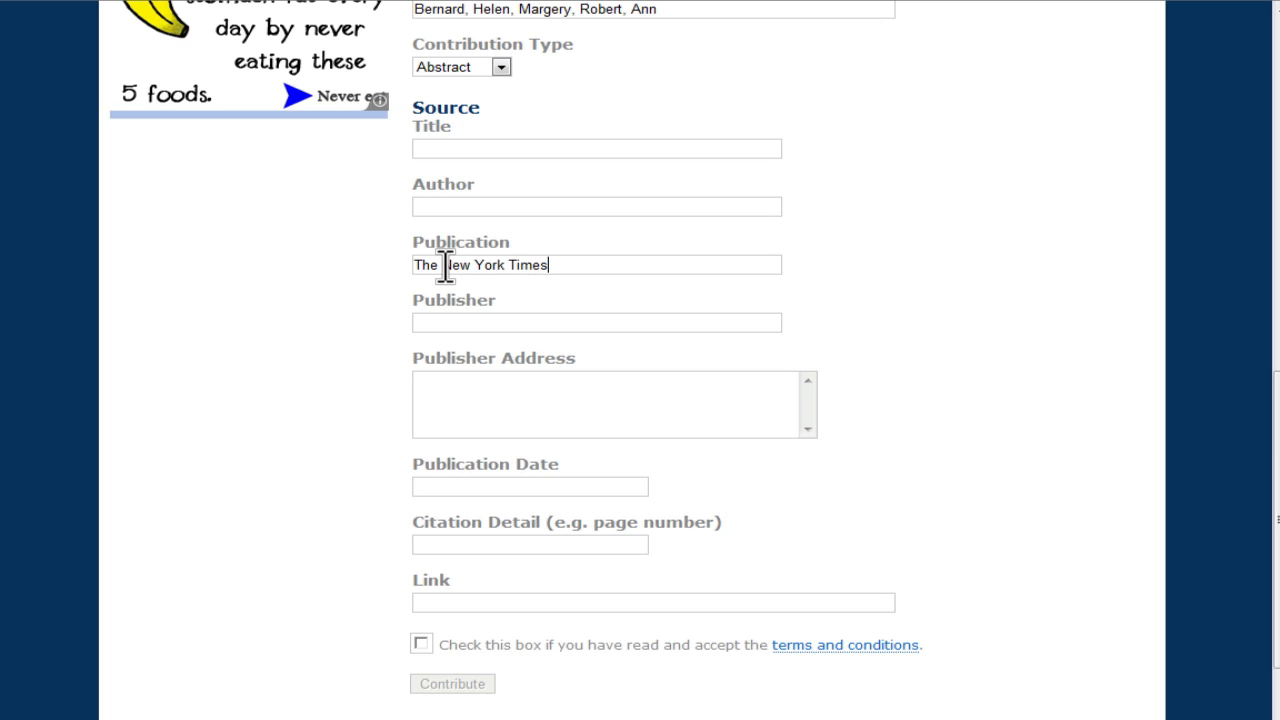
{"action": "type", "text": "The New York Times Compand"}
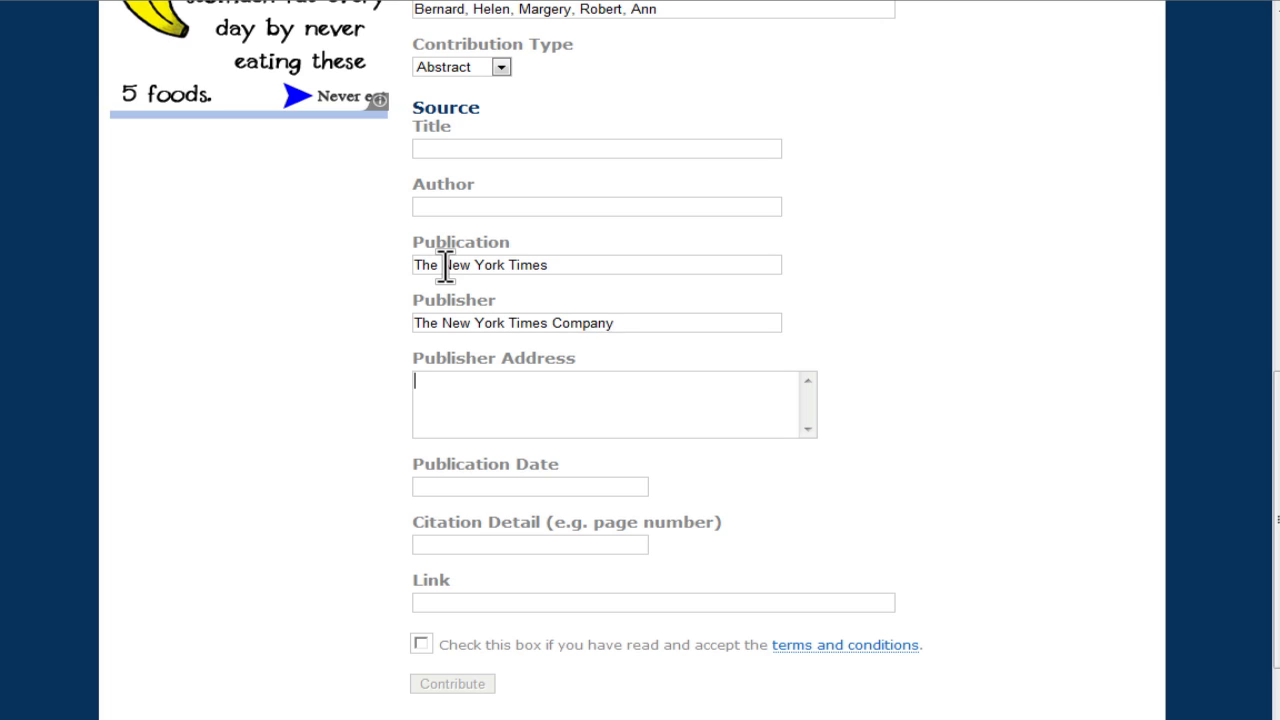
{"action": "type", "text": "New York, Newy"}
{"action": "key", "text": "BackSpace"}
{"action": "type", "text": "York"}
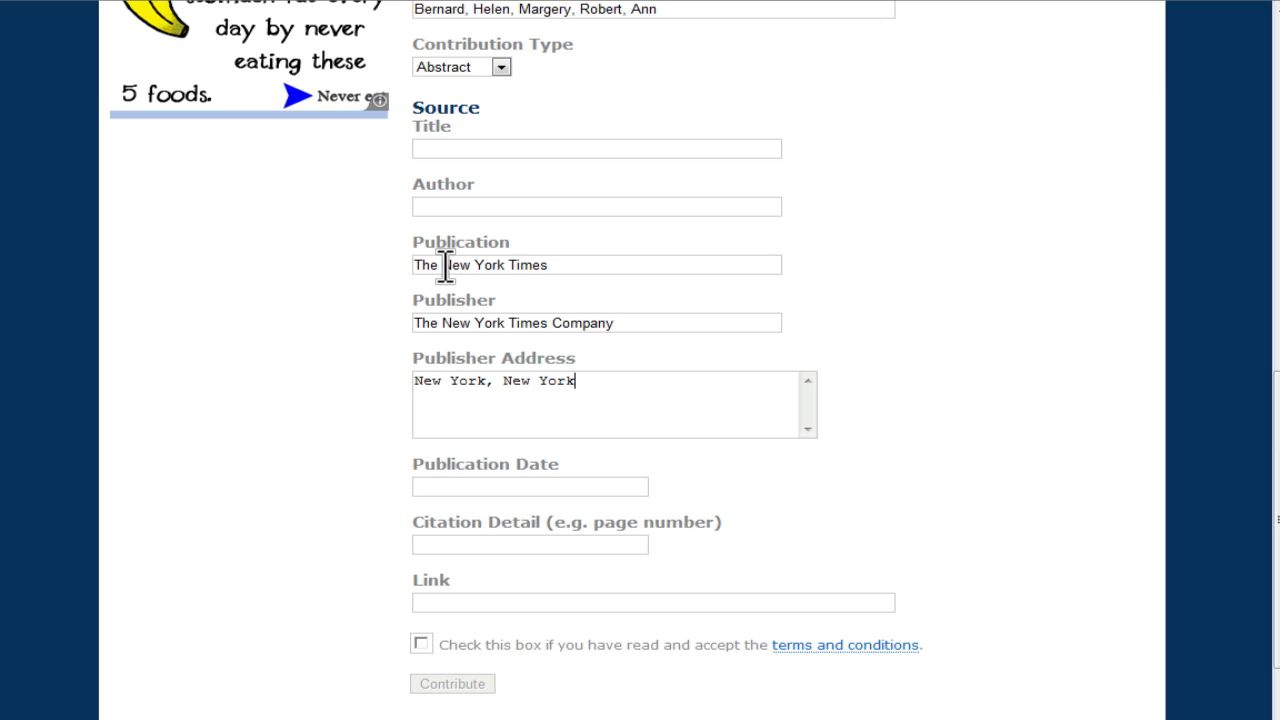
{"action": "type", "text": "2000"}
{"action": "key", "text": "Tab"}
{"action": "key", "text": "ctrl+v"}
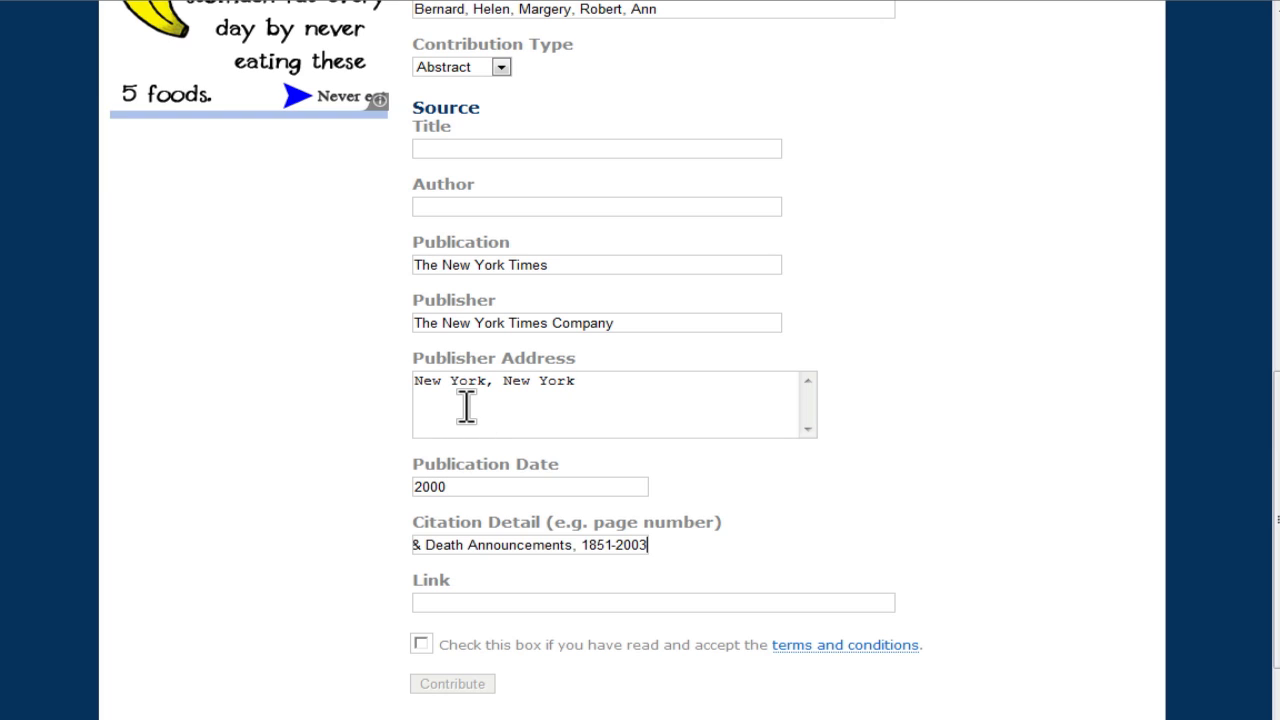
Step: Accept the terms and conditions, review the form, and submit the Benjamin obituary
{"action": "left_click", "coordinate": [421, 643]}
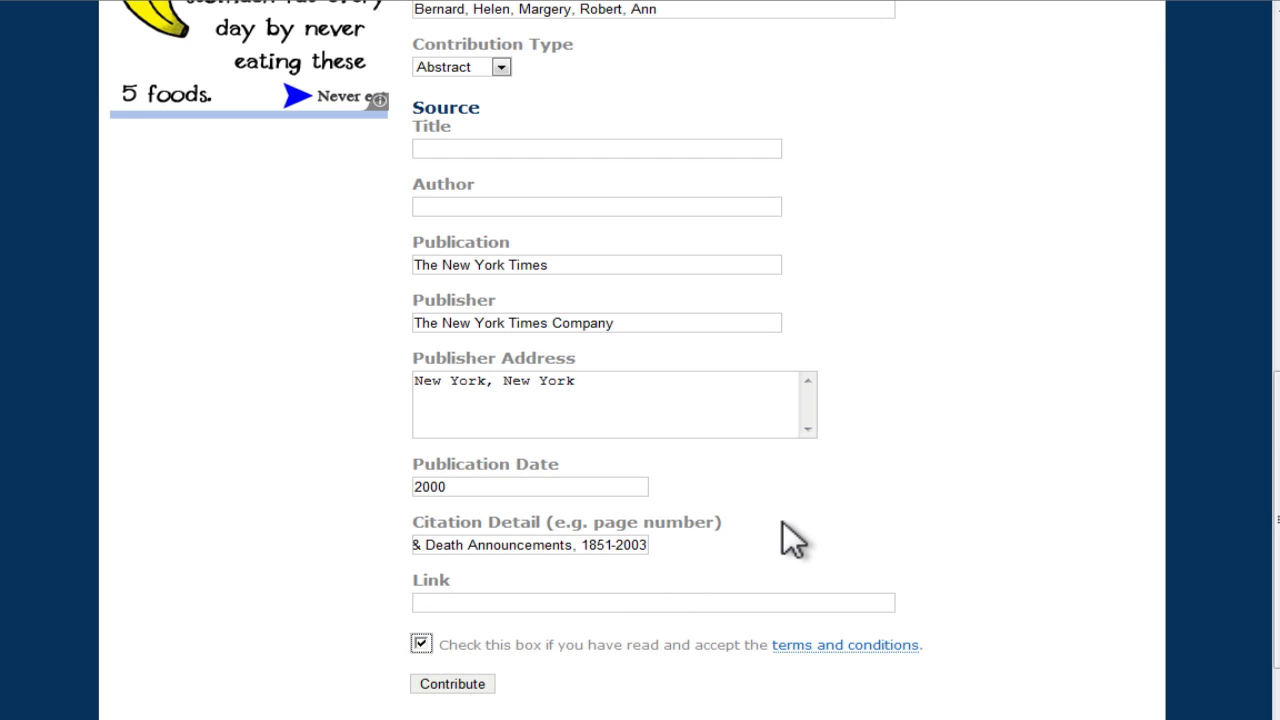
{"action": "scroll", "coordinate": [783, 521], "scroll_direction": "up", "scroll_amount": 5}
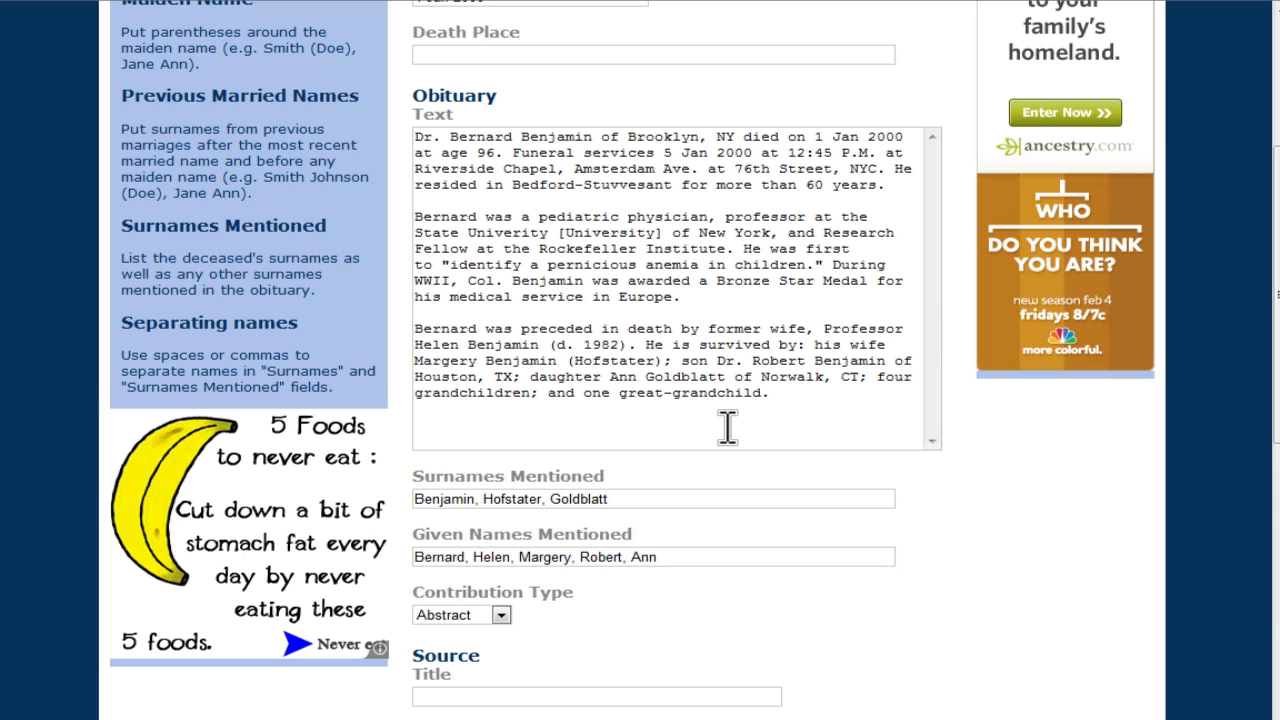
{"action": "scroll", "coordinate": [727, 427], "scroll_direction": "down", "scroll_amount": 7}
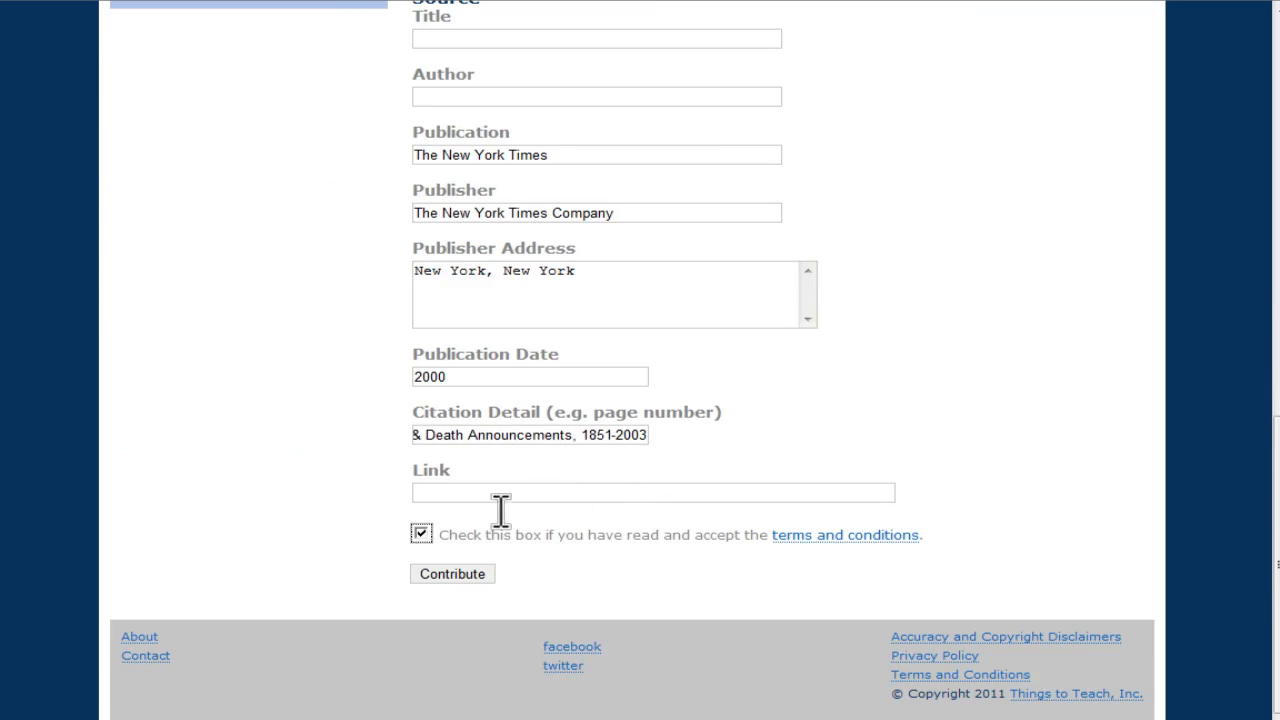
{"action": "left_click", "coordinate": [450, 574]}
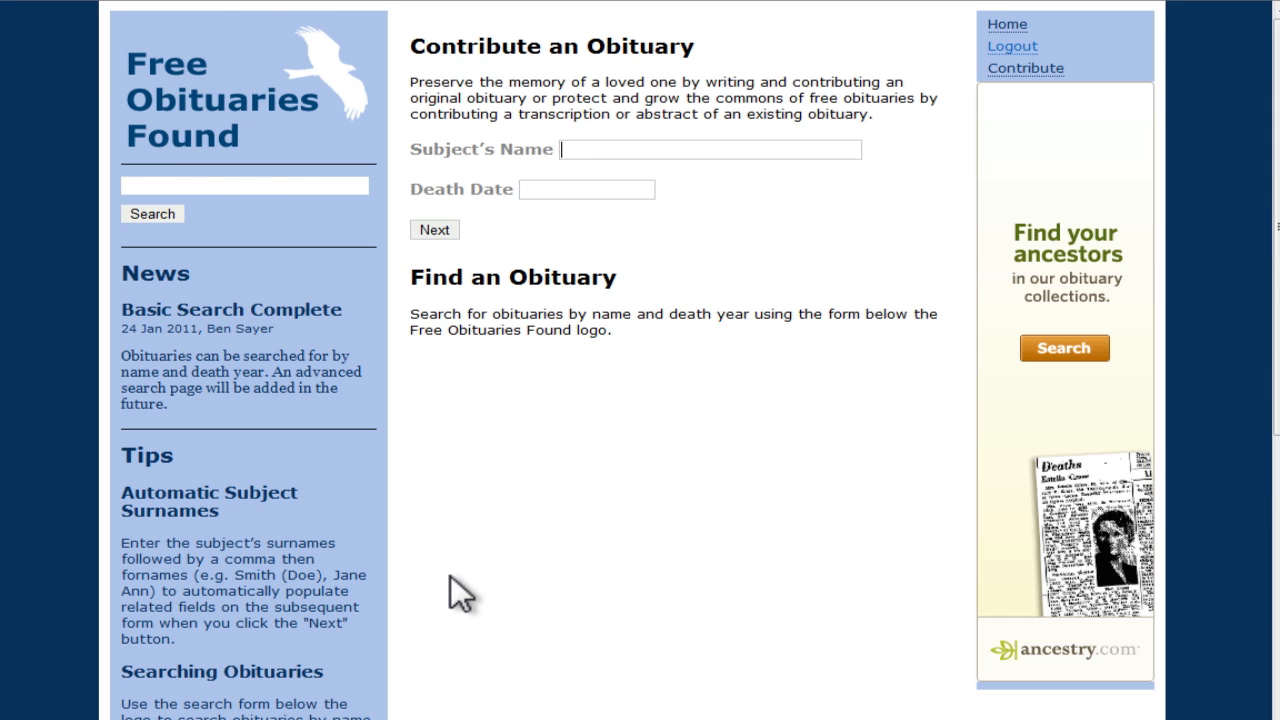
{"action": "left_click", "coordinate": [204, 186]}
{"action": "type", "text": "Benjamin"}
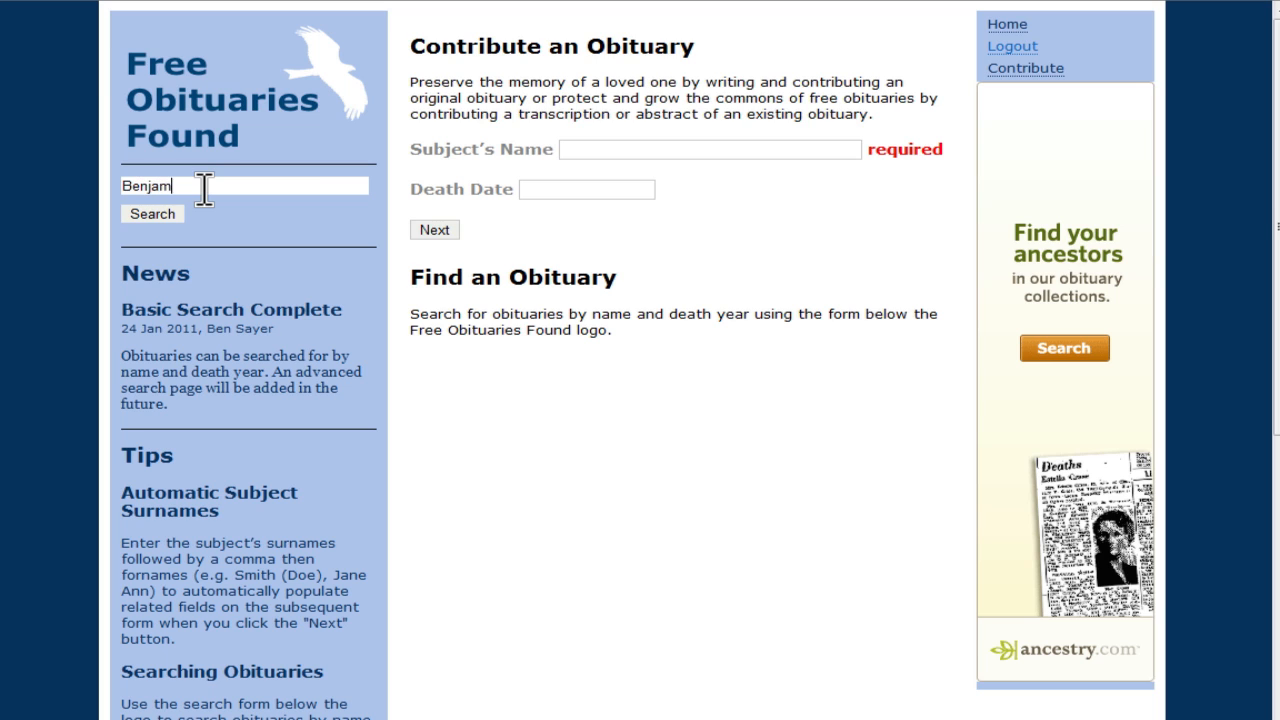
{"action": "left_click", "coordinate": [158, 214]}
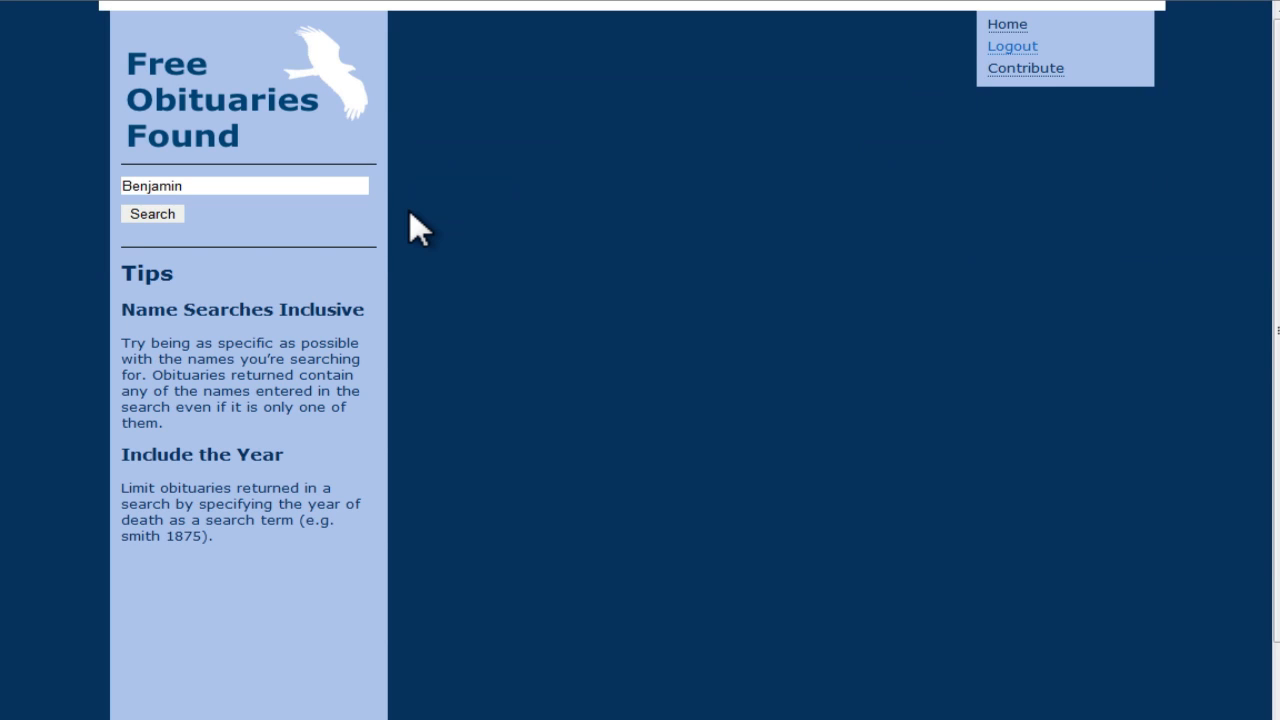
{"action": "left_click", "coordinate": [566, 86]}
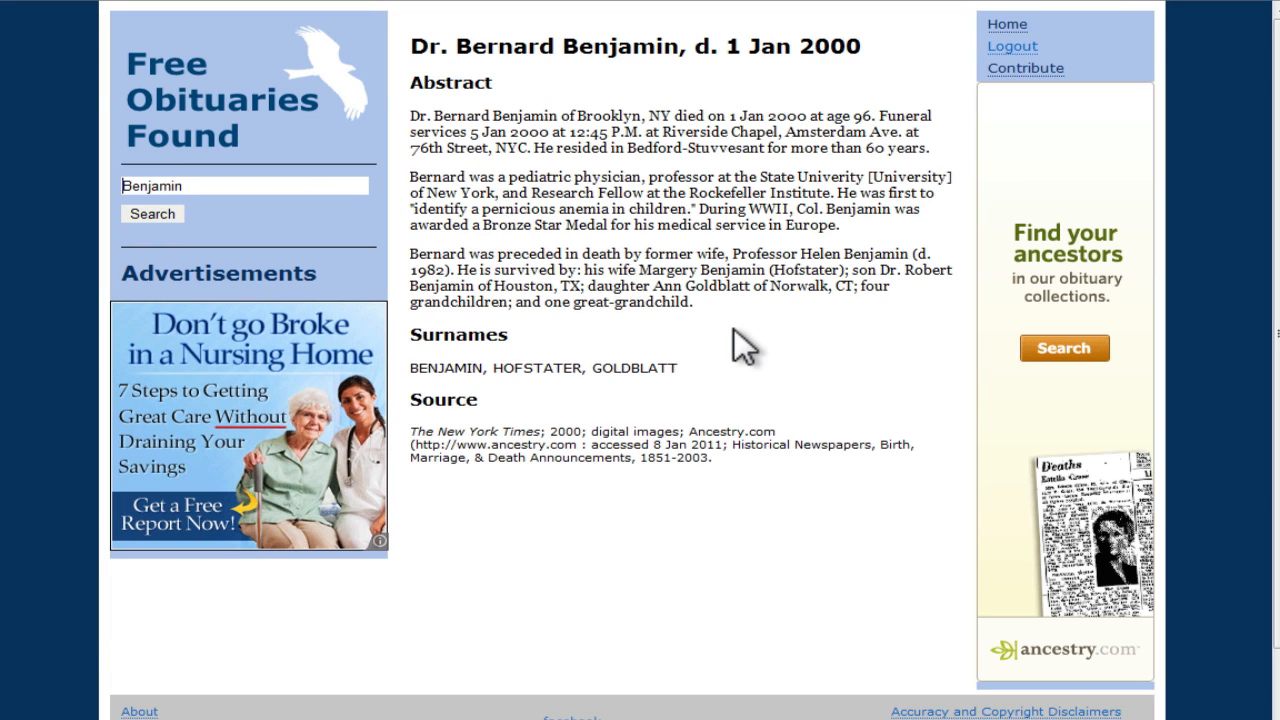
{"action": "left_click", "coordinate": [1007, 24]}
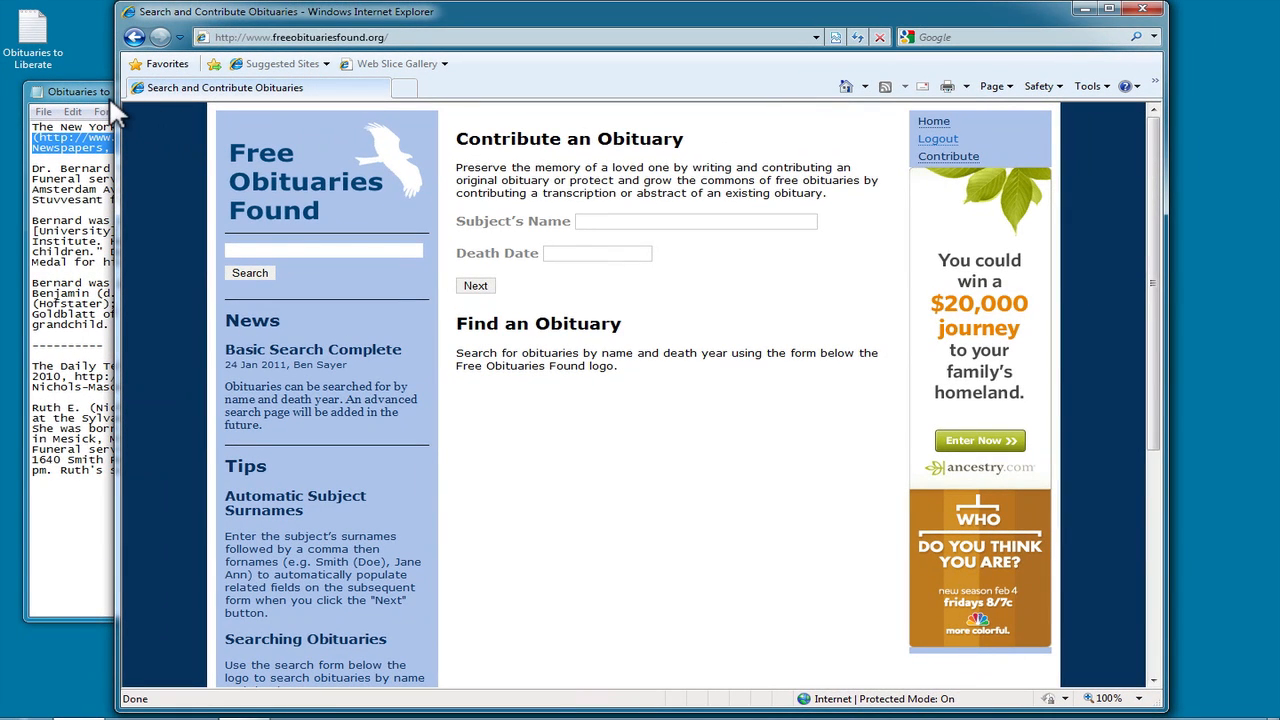
{"action": "left_click", "coordinate": [103, 95]}
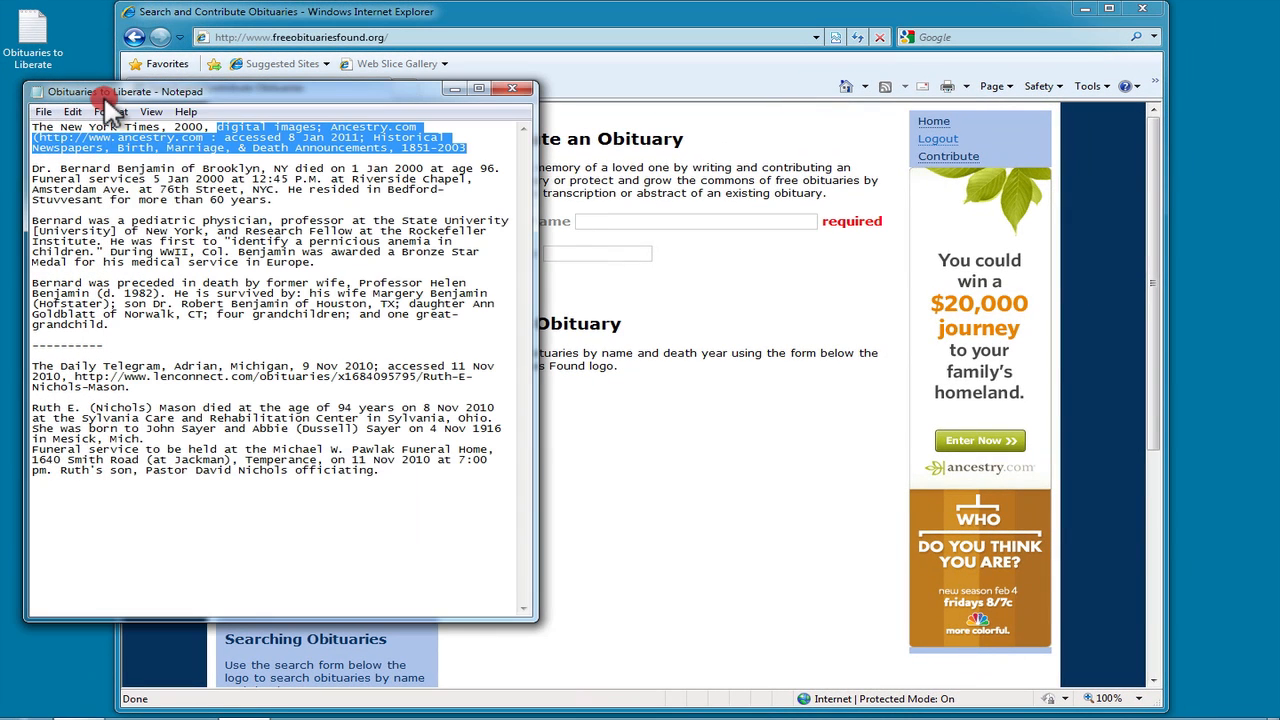
{"action": "left_click", "coordinate": [295, 155]}
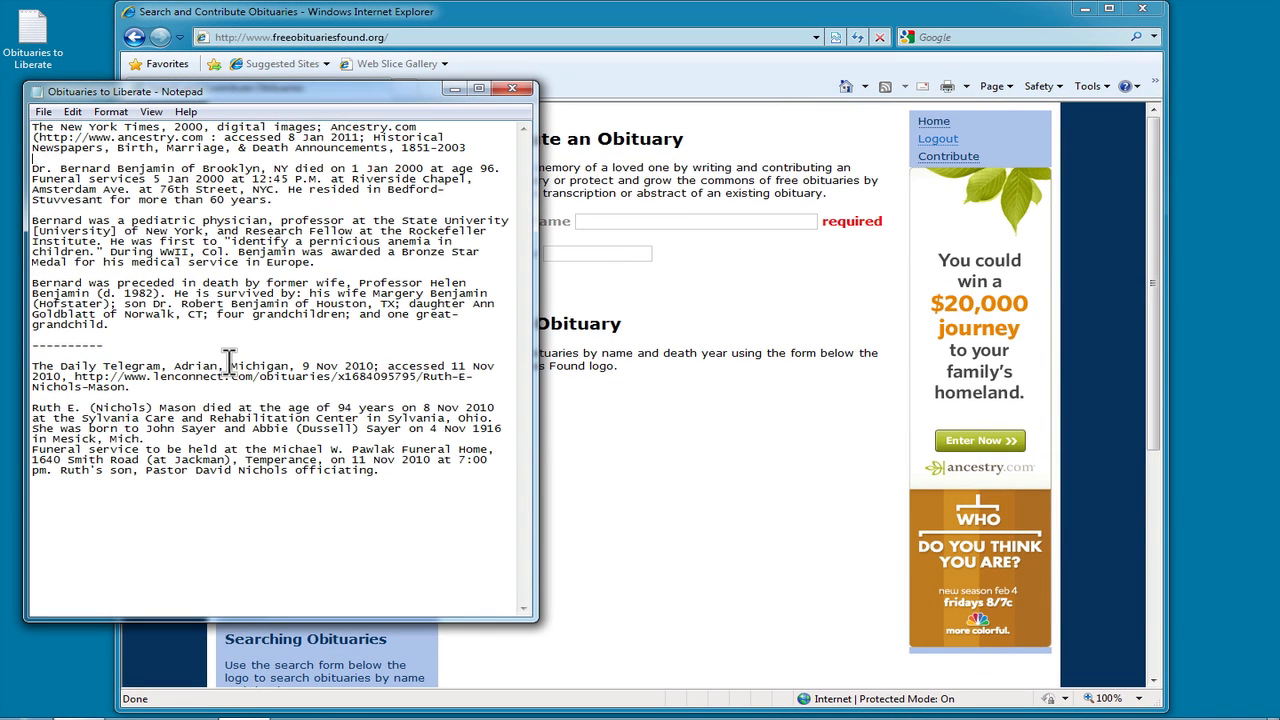
{"action": "left_click_drag", "start_coordinate": [33, 409], "coordinate": [348, 457]}
{"action": "left_click_drag", "start_coordinate": [372, 474], "coordinate": [372, 472]}
{"action": "key", "text": "ctrl+c"}
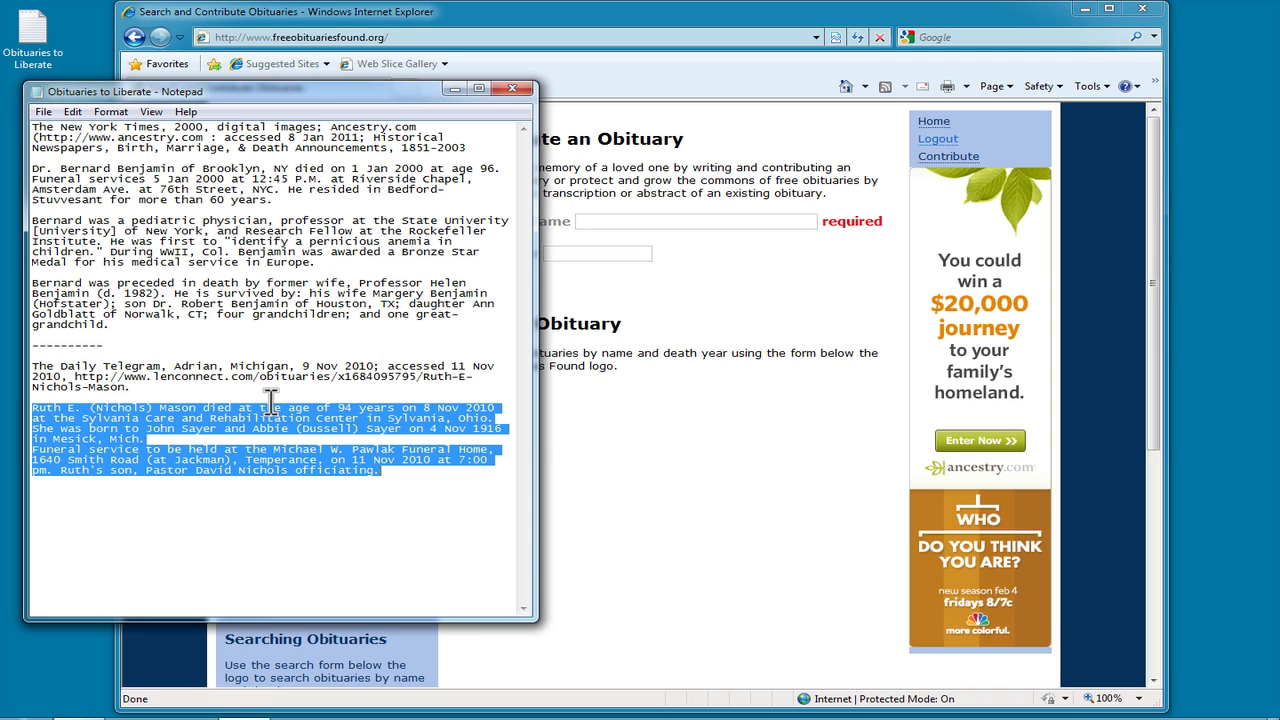
{"action": "left_click", "coordinate": [626, 217]}
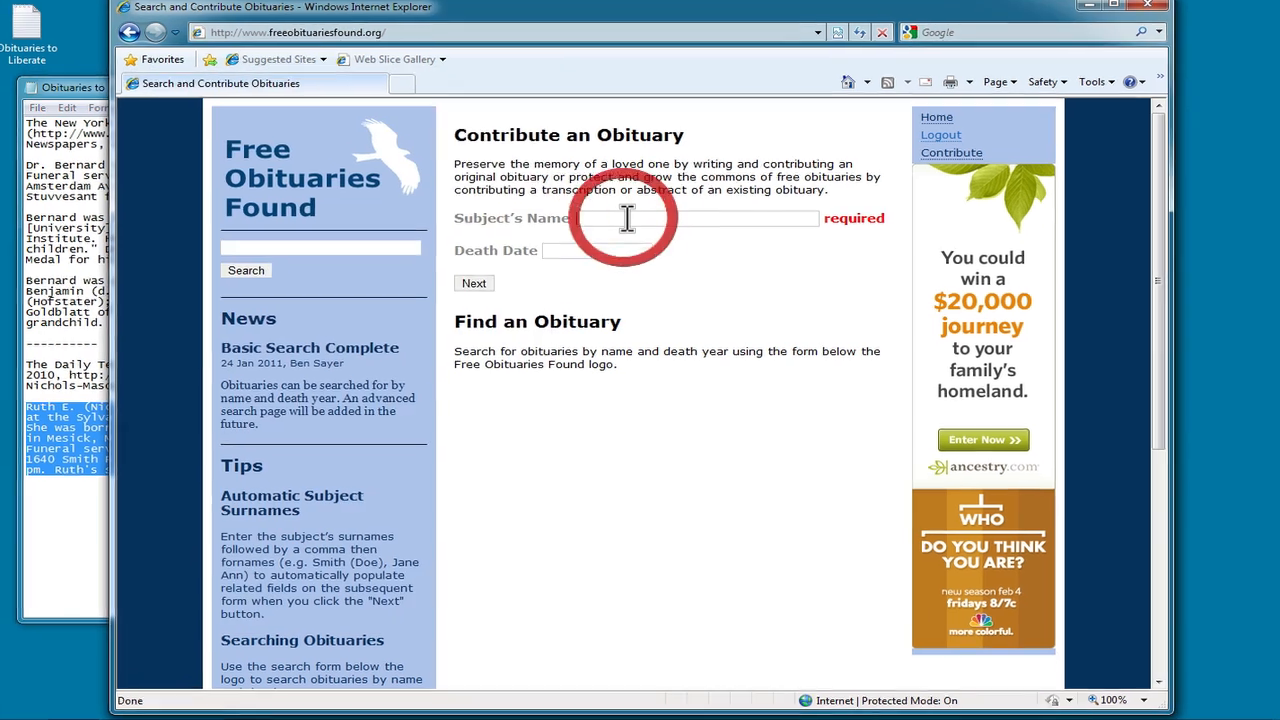
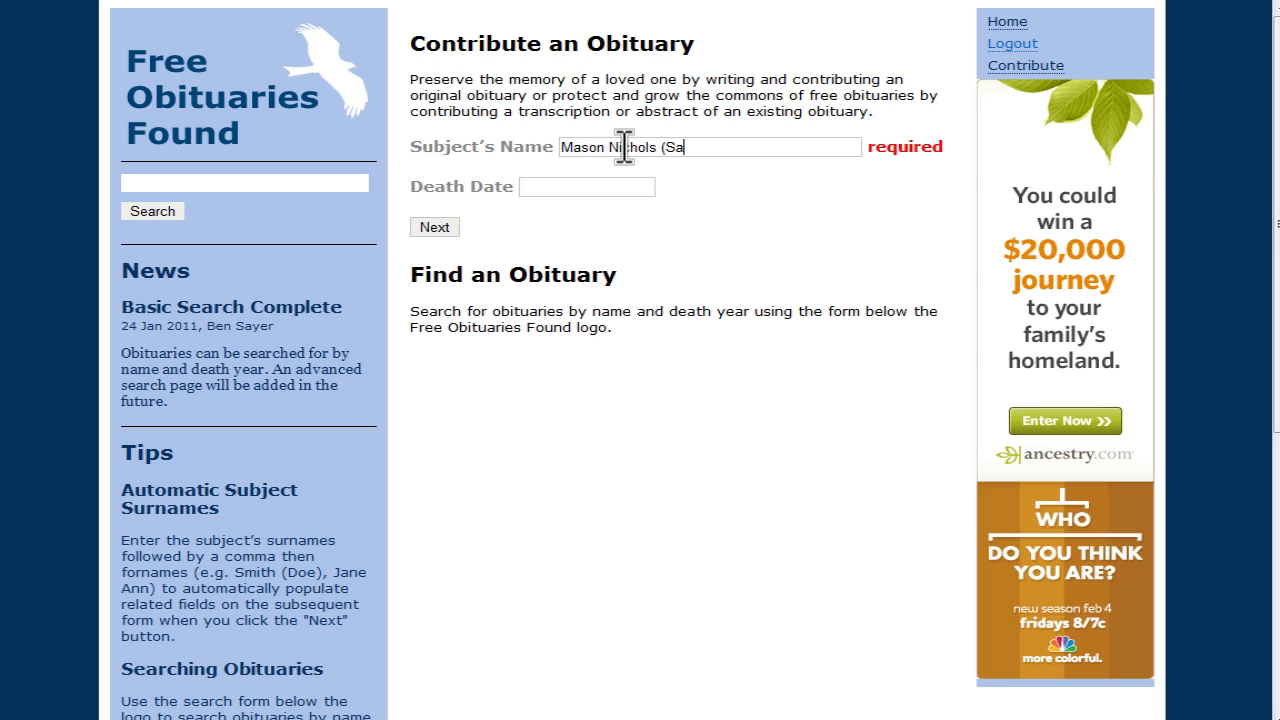
{"action": "type", "text": "eer"}
{"action": "key", "text": "Tab"}
{"action": "left_click", "coordinate": [0, 342]}
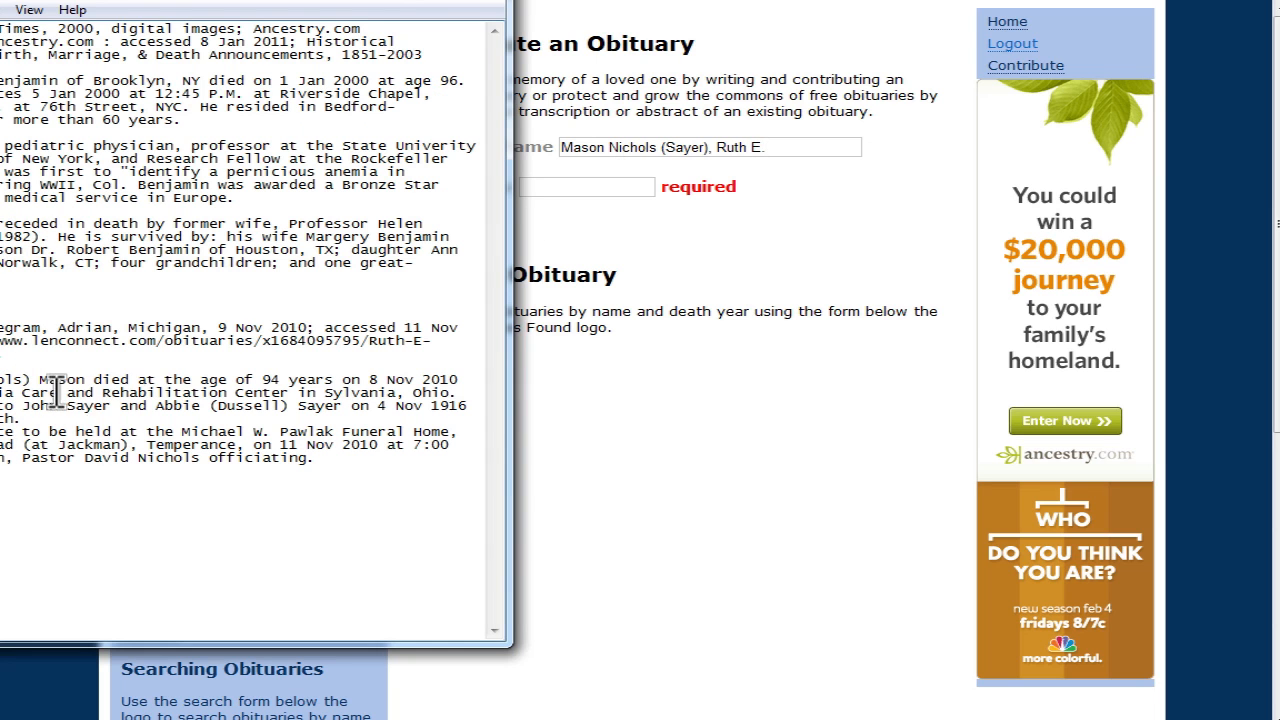
{"action": "left_click", "coordinate": [589, 187]}
{"action": "type", "text": "8 No"}
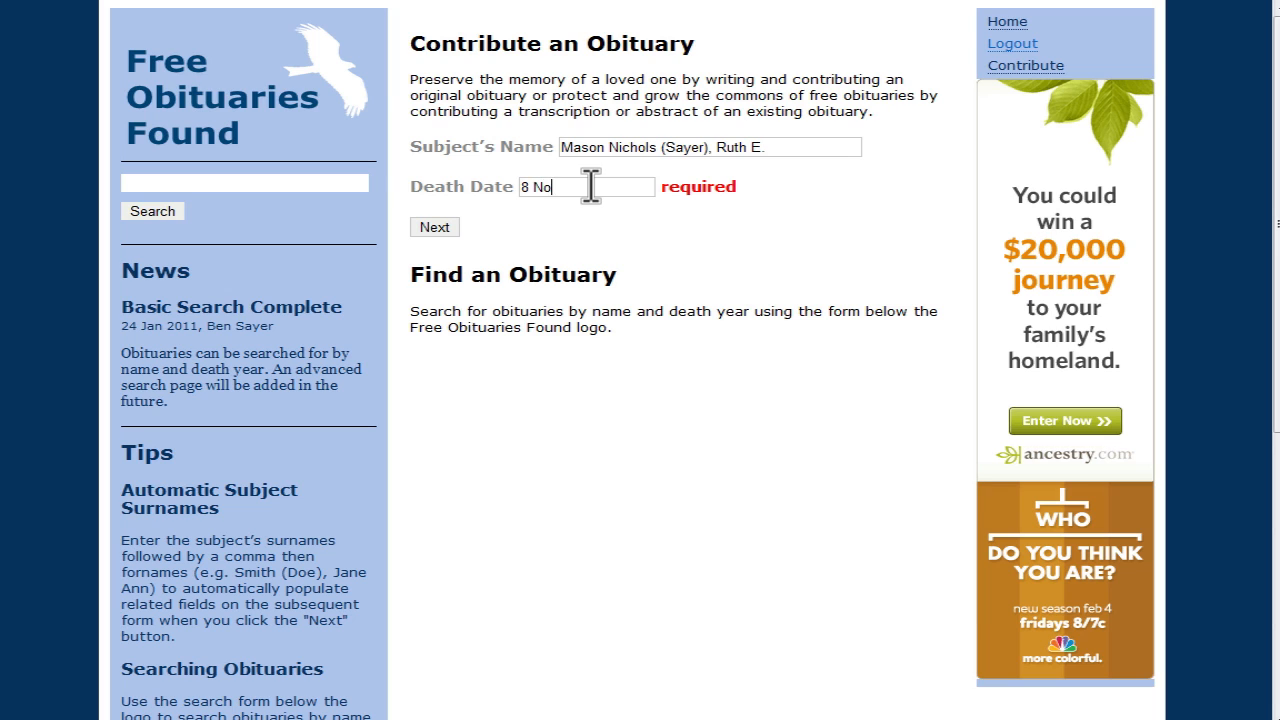
{"action": "type", "text": "v 2010"}
{"action": "left_click", "coordinate": [434, 228]}
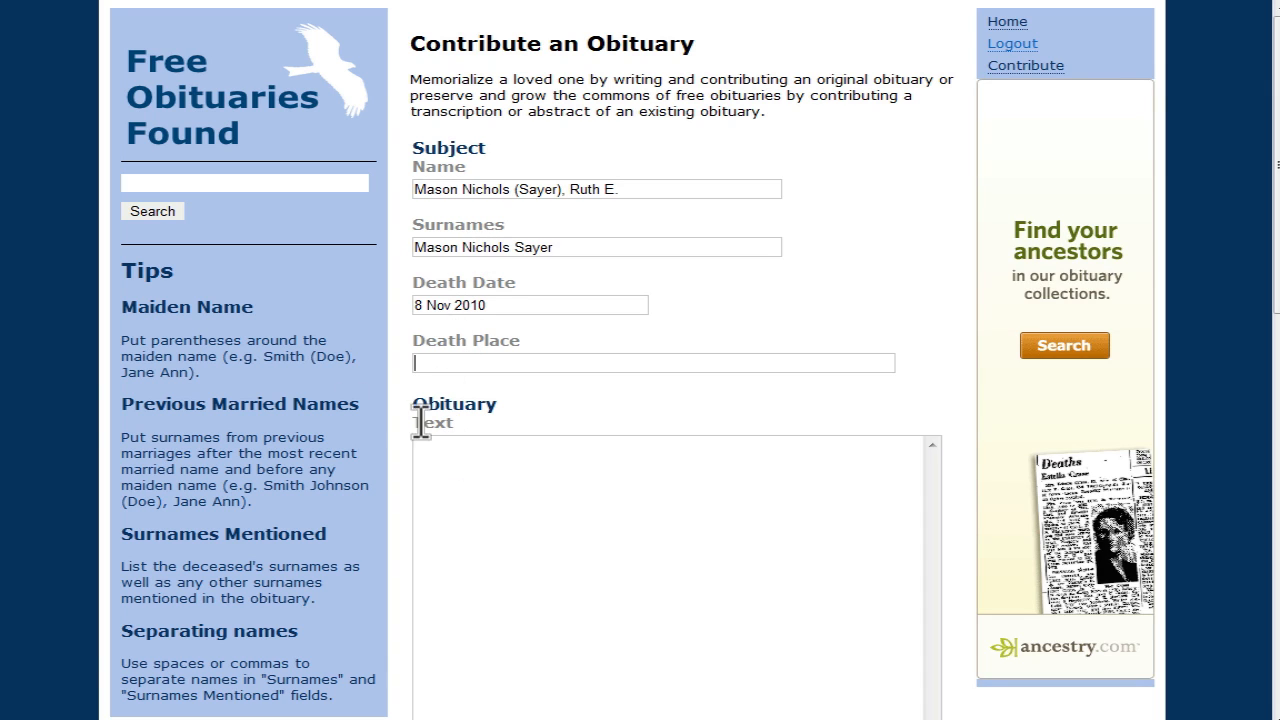
Step: Paste Ruth's obituary from the notes into the Obituary Text box
{"action": "left_click", "coordinate": [0, 367]}
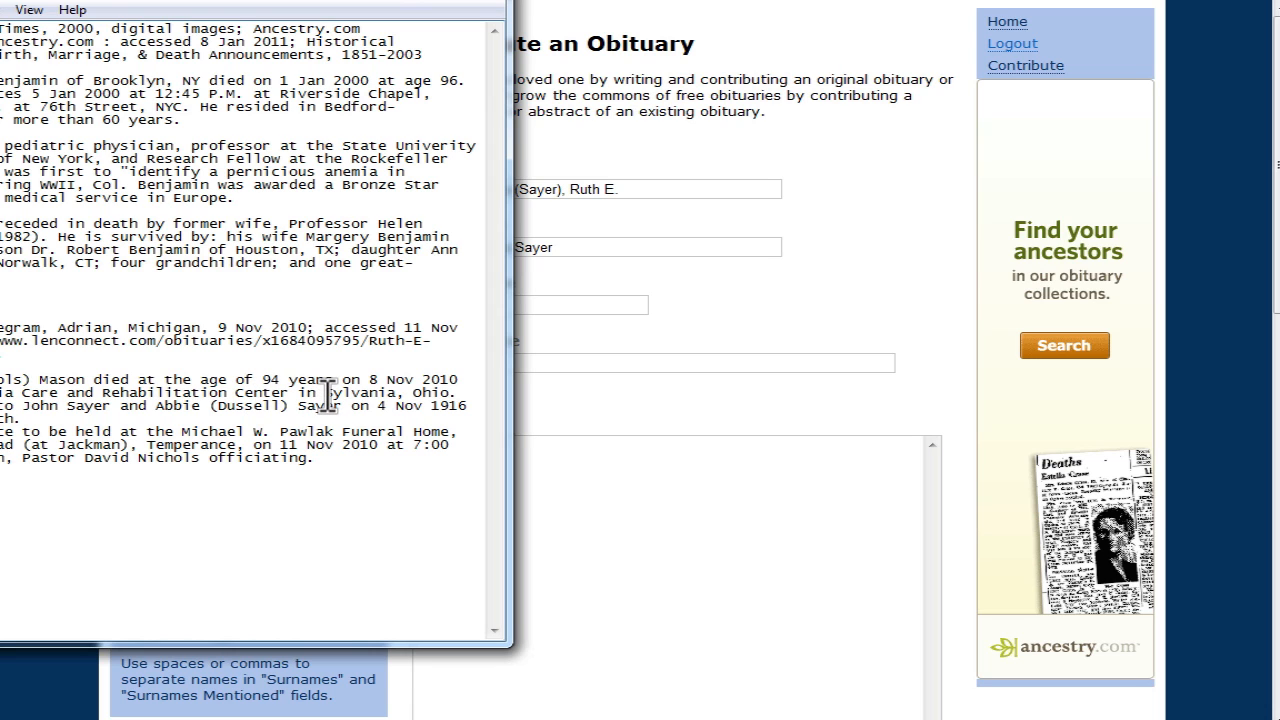
{"action": "left_click", "coordinate": [586, 458]}
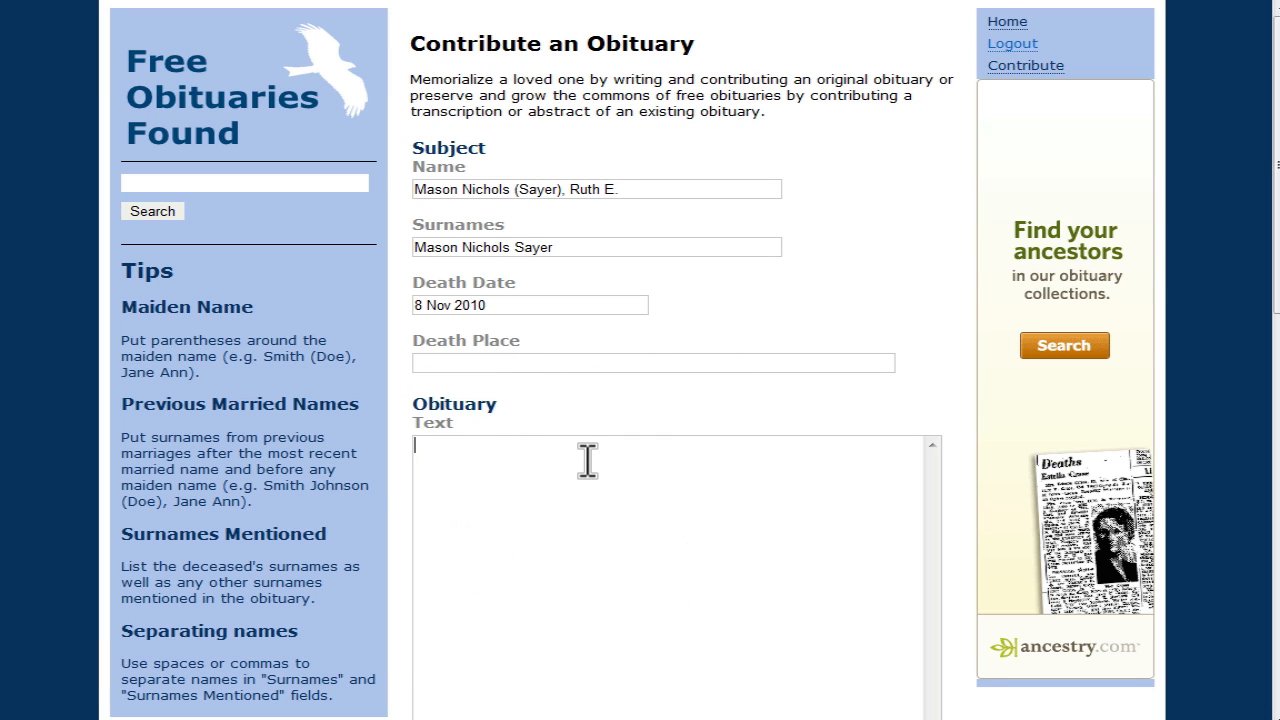
{"action": "key", "text": "ctrl+v"}
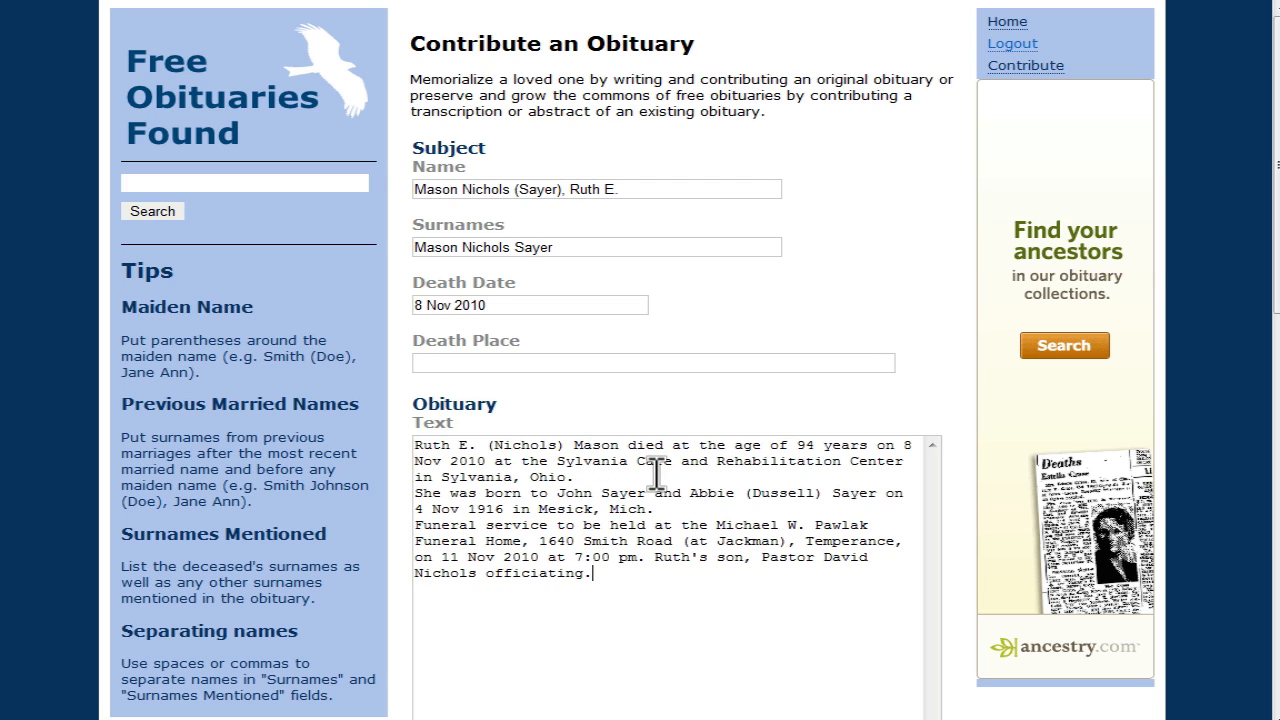
{"action": "left_click", "coordinate": [563, 446]}
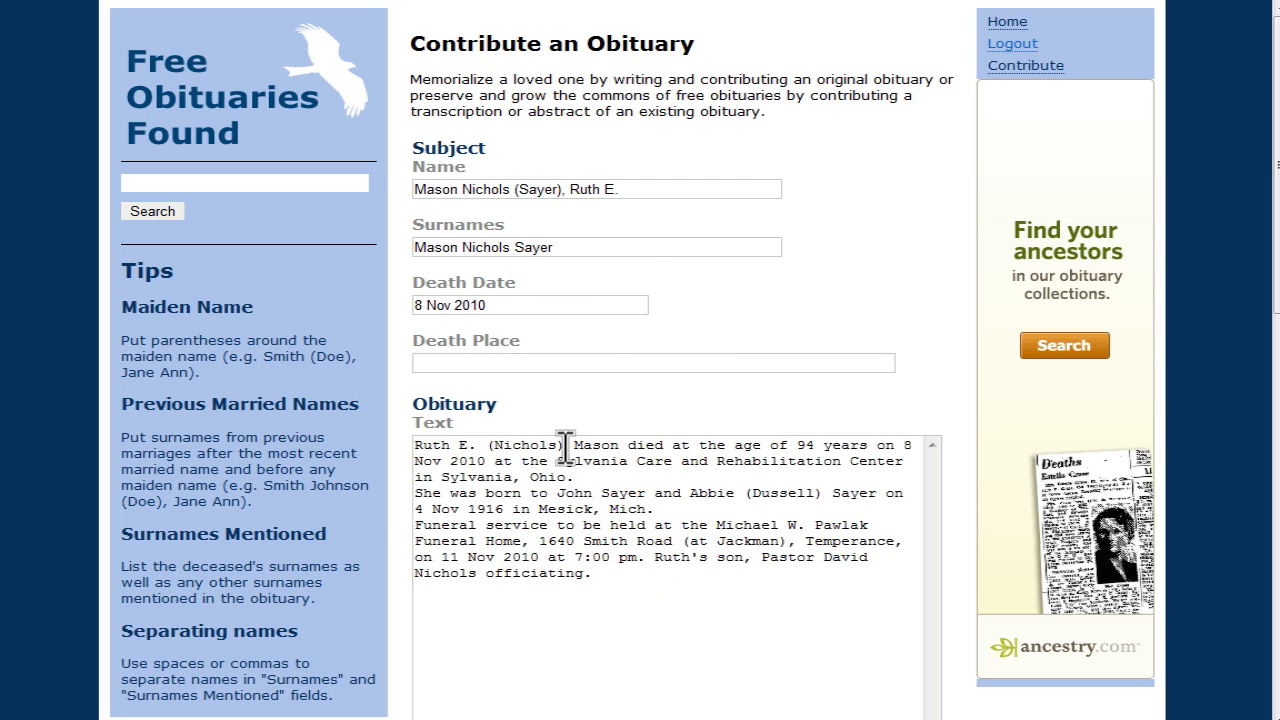
{"action": "key", "text": "BackSpace"}
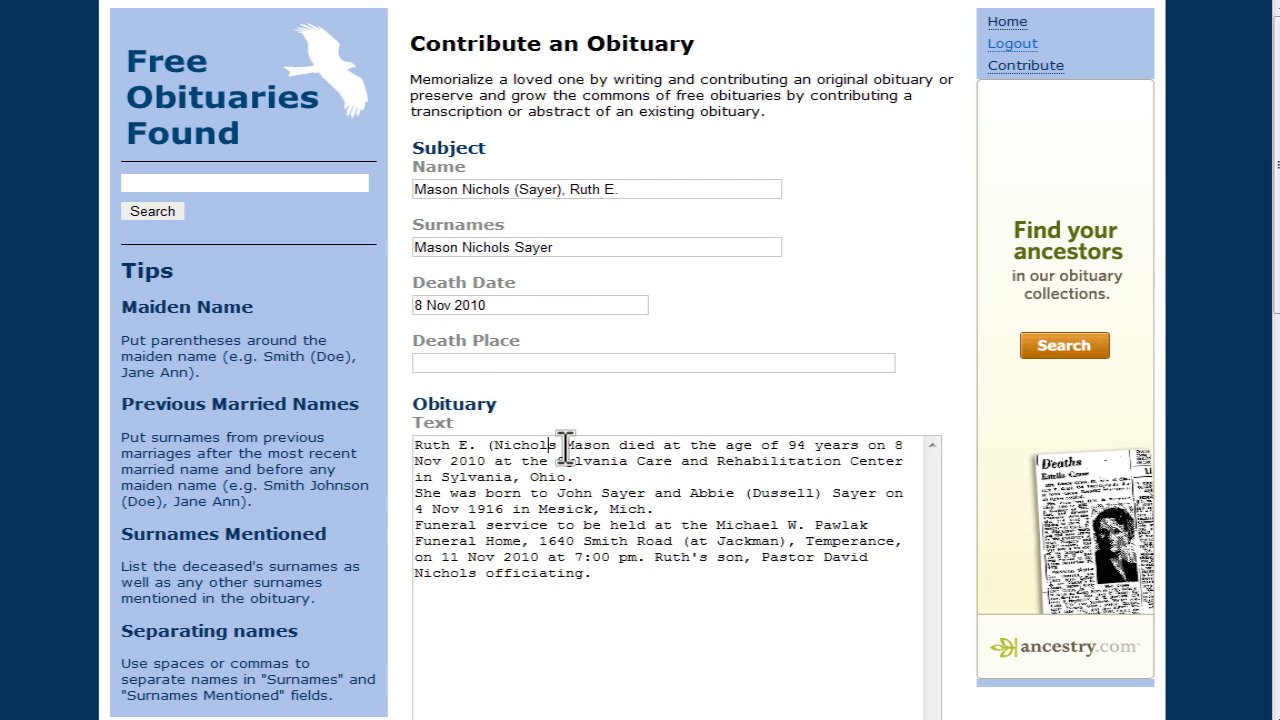
{"action": "key", "text": "BackSpace"}
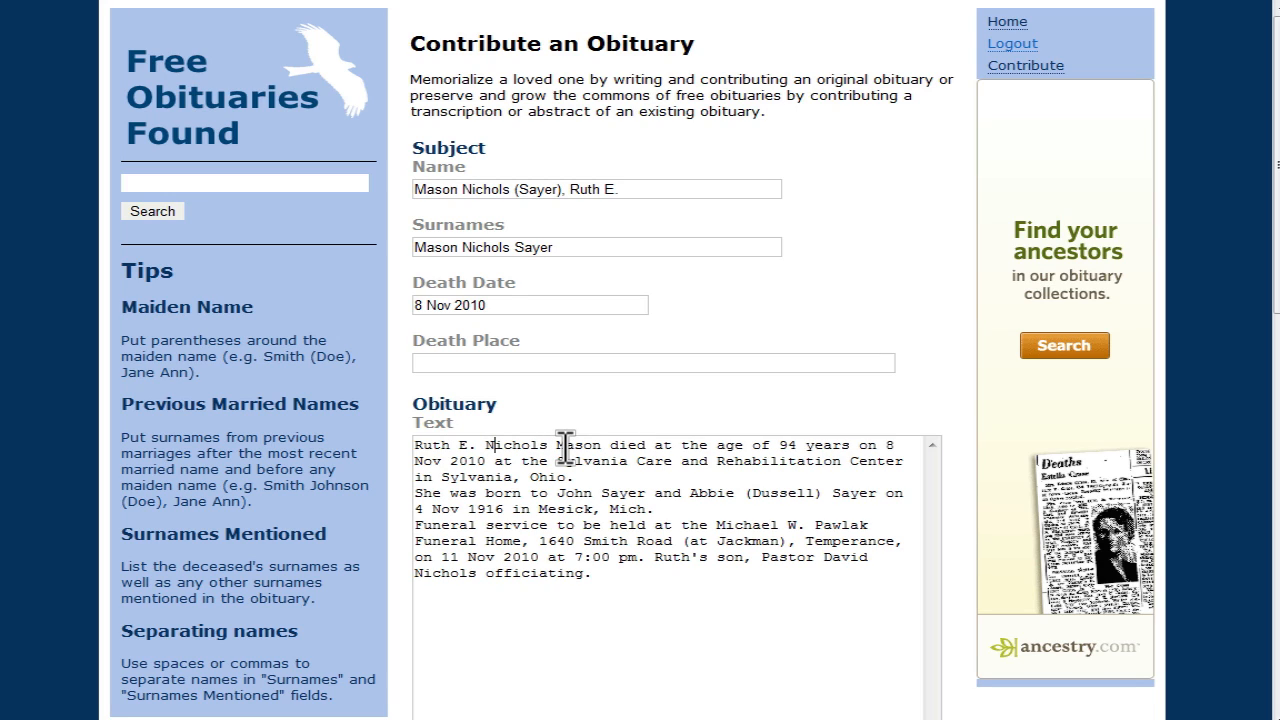
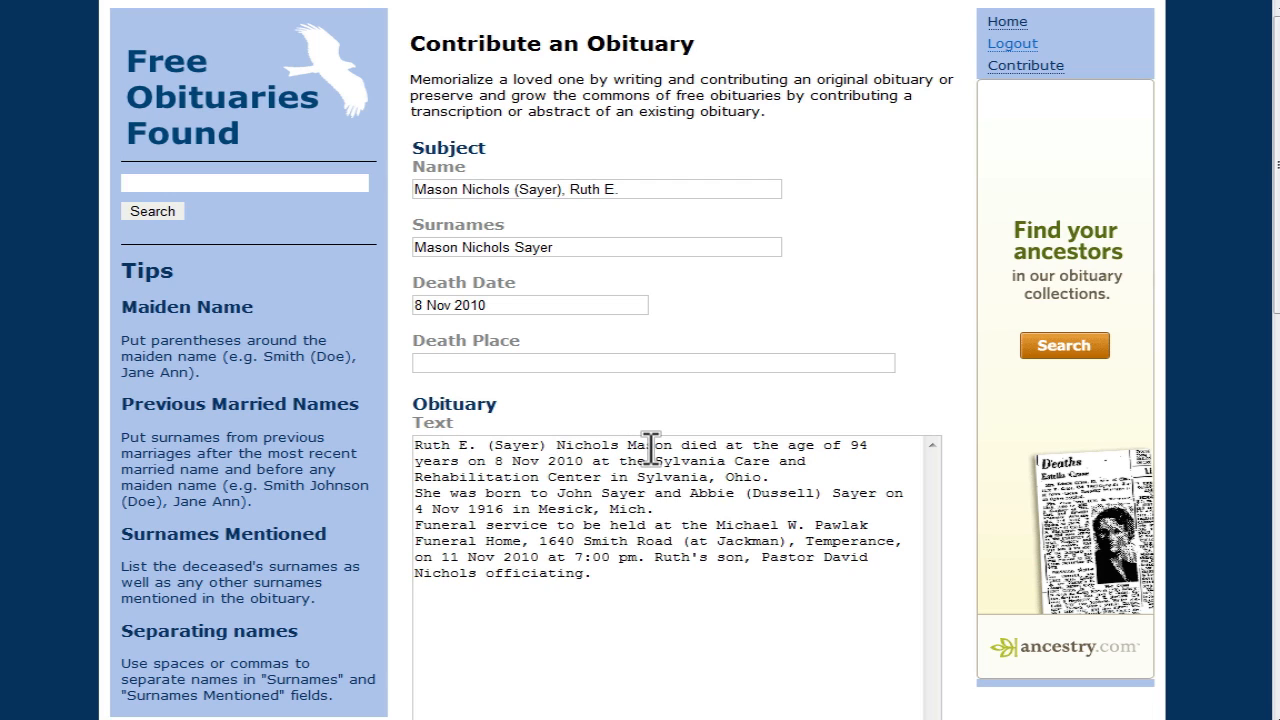
Step: Set Death Place to 'Sylvania, Ohio, USA', copying the place from the obituary text
{"action": "left_click", "coordinate": [640, 478]}
{"action": "left_click_drag", "start_coordinate": [640, 478], "coordinate": [755, 476]}
{"action": "key", "text": "ctrl+c"}
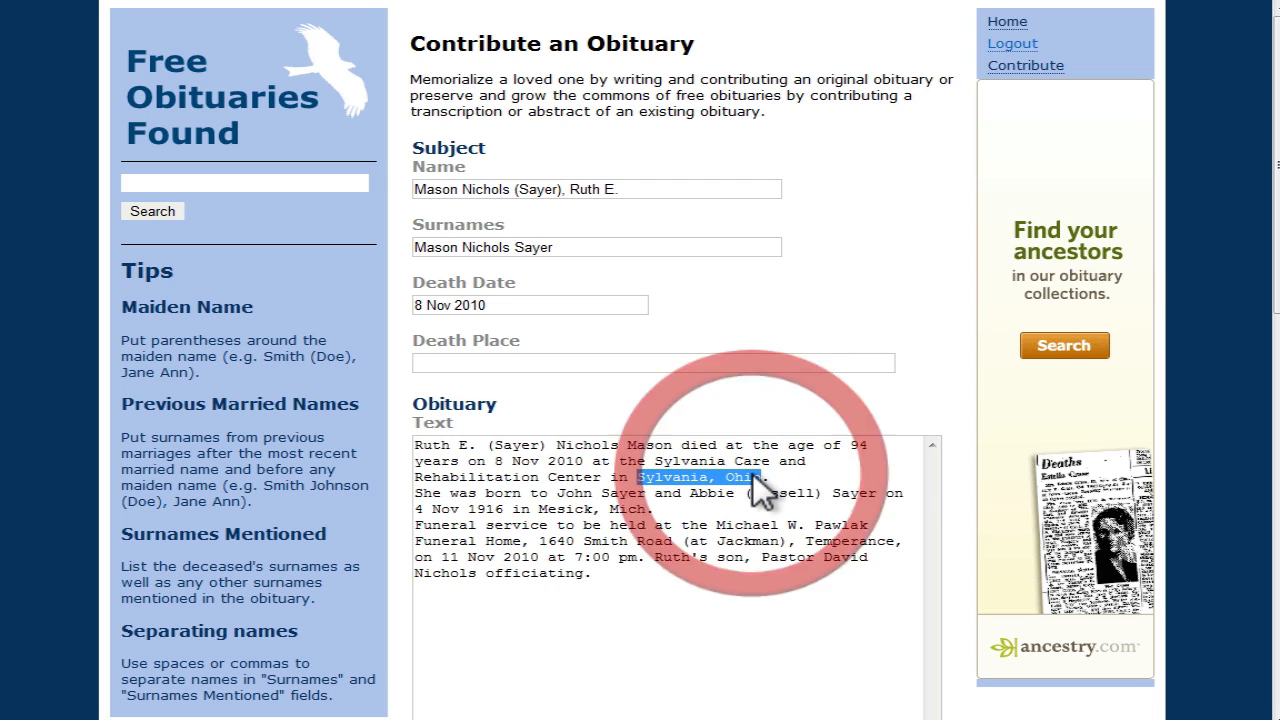
{"action": "left_click", "coordinate": [600, 363]}
{"action": "key", "text": "ctrl+v"}
{"action": "type", "text": ", USA"}
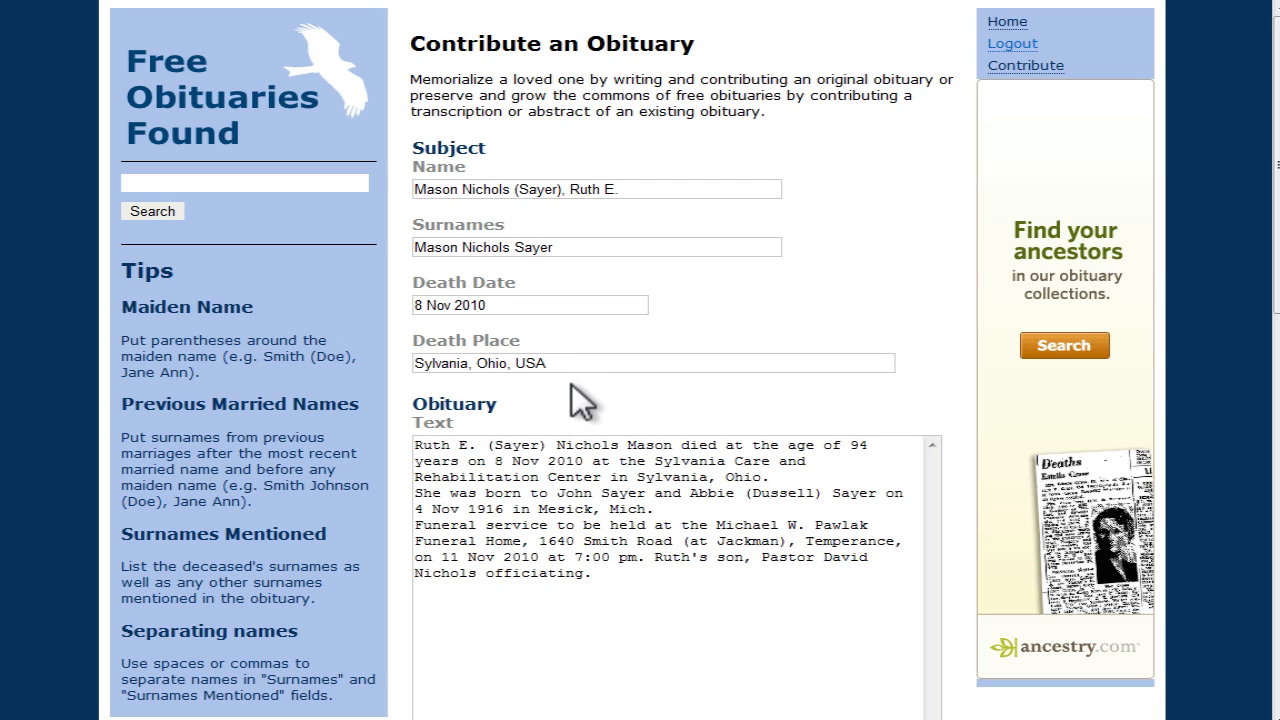
Step: Scroll through the contribution form to review the subject details and obituary text
{"action": "scroll", "coordinate": [571, 383], "scroll_direction": "down", "scroll_amount": 4}
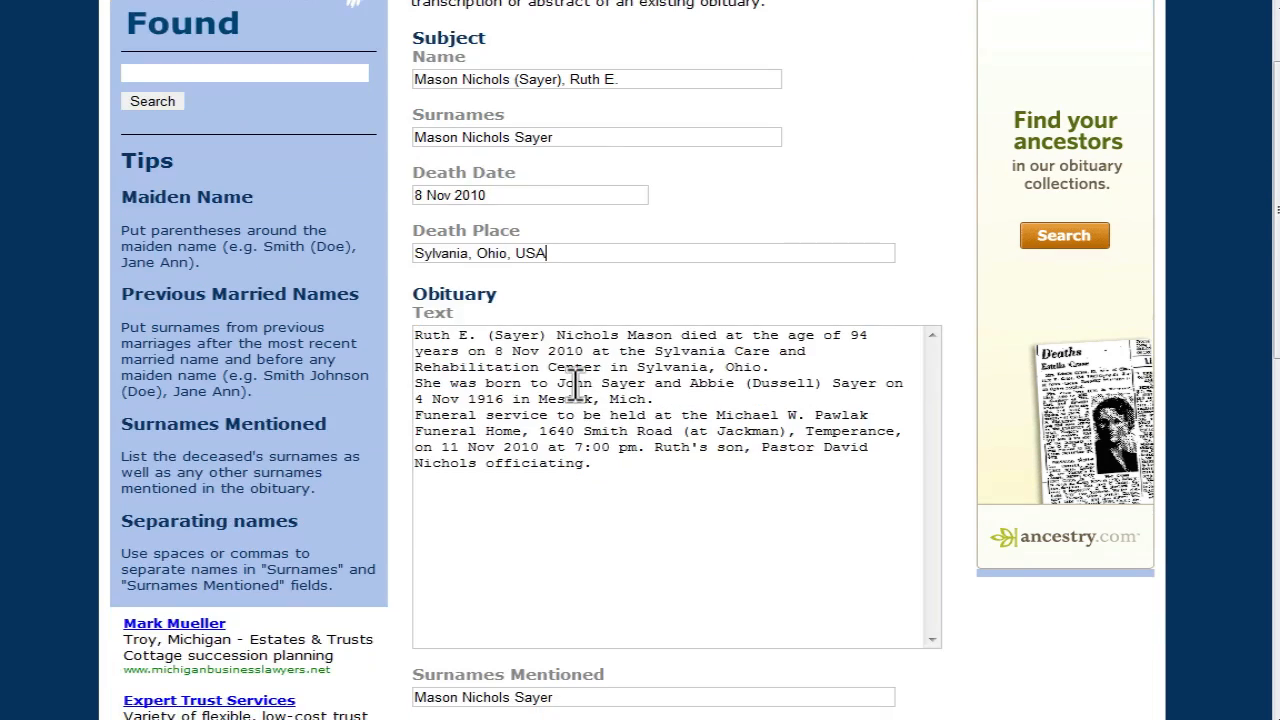
{"action": "scroll", "coordinate": [575, 383], "scroll_direction": "down", "scroll_amount": 2}
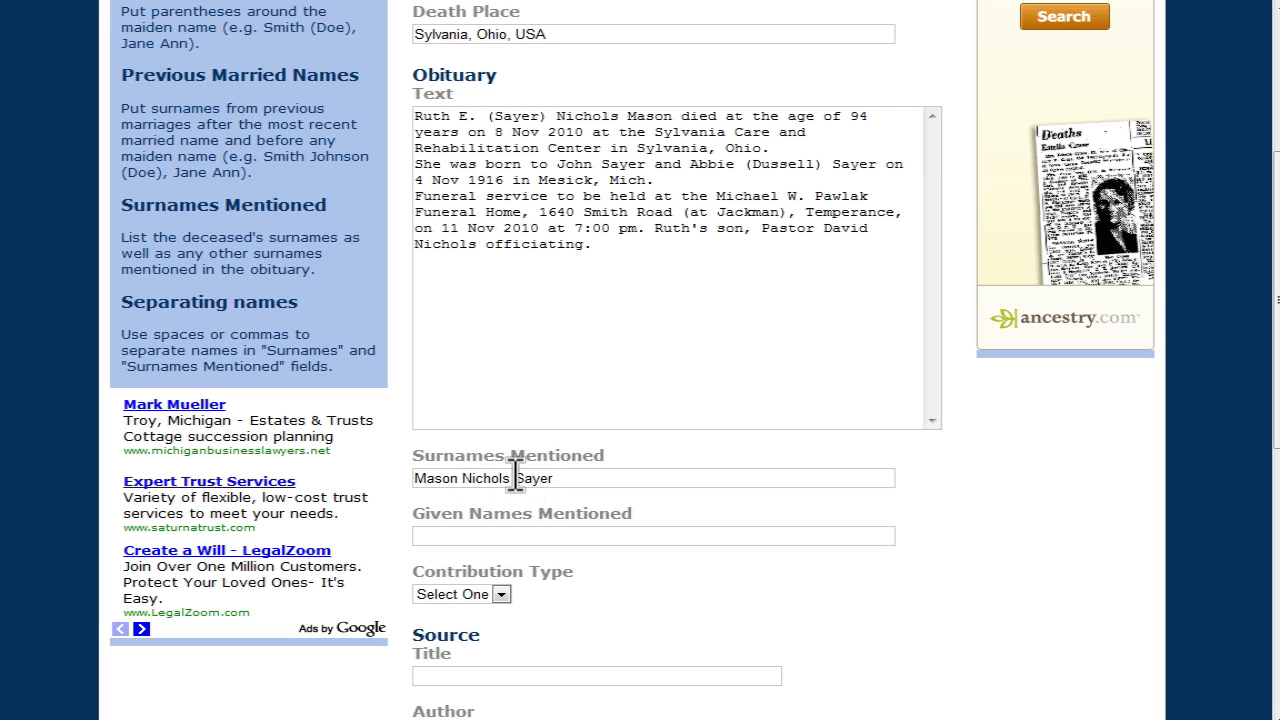
{"action": "scroll", "coordinate": [522, 475], "scroll_direction": "up", "scroll_amount": 3}
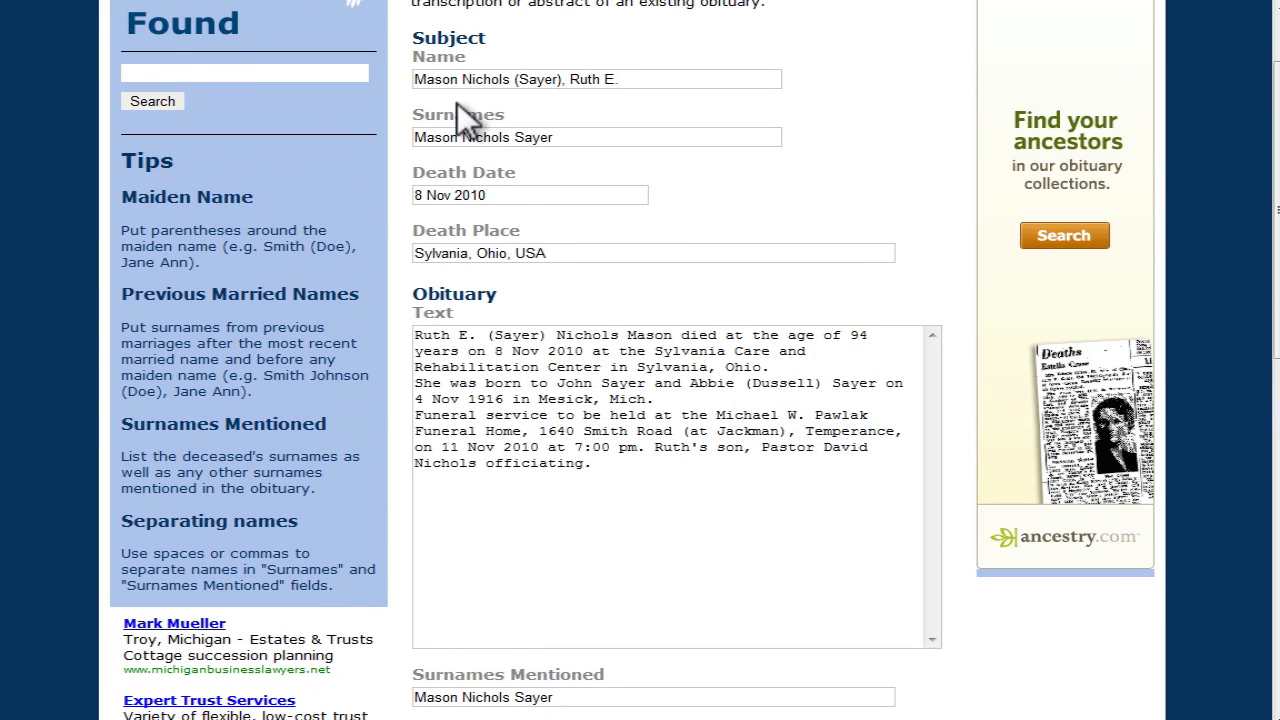
{"action": "scroll", "coordinate": [471, 109], "scroll_direction": "up", "scroll_amount": 2}
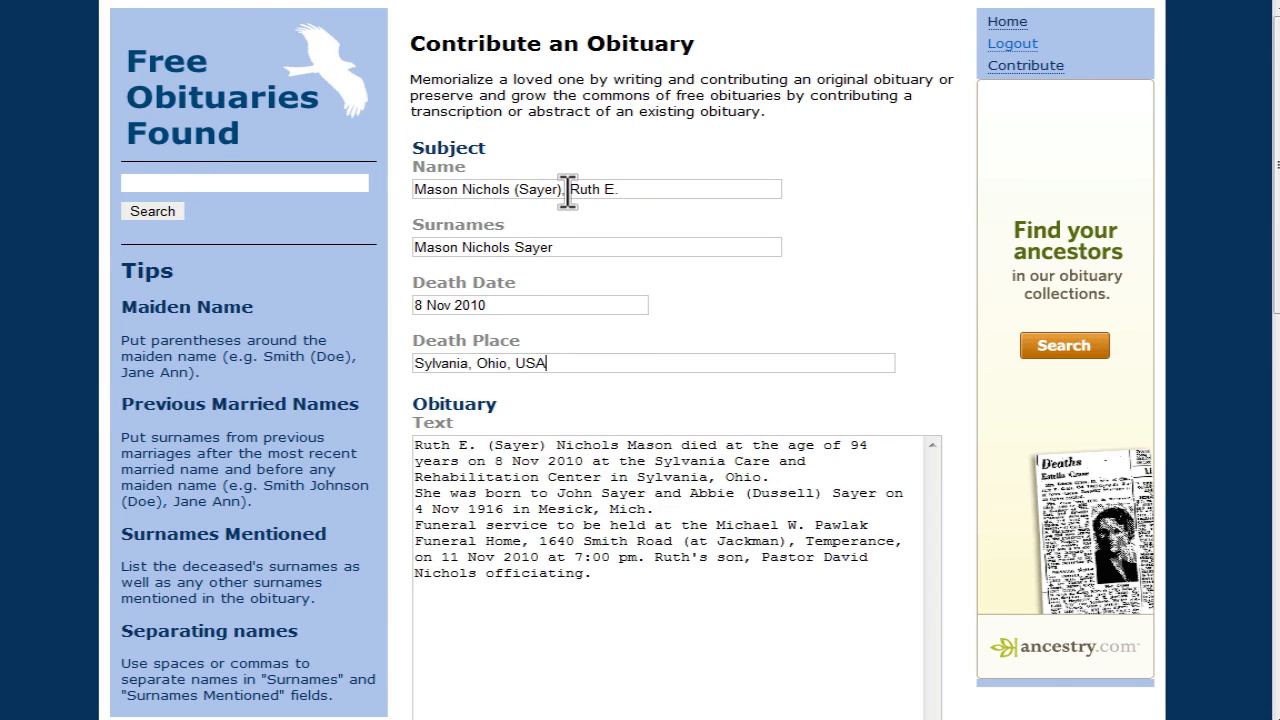
{"action": "scroll", "coordinate": [582, 220], "scroll_direction": "down", "scroll_amount": 8}
{"action": "scroll", "coordinate": [584, 222], "scroll_direction": "up", "scroll_amount": 4}
{"action": "scroll", "coordinate": [584, 222], "scroll_direction": "down", "scroll_amount": 2}
{"action": "scroll", "coordinate": [580, 222], "scroll_direction": "up", "scroll_amount": 3}
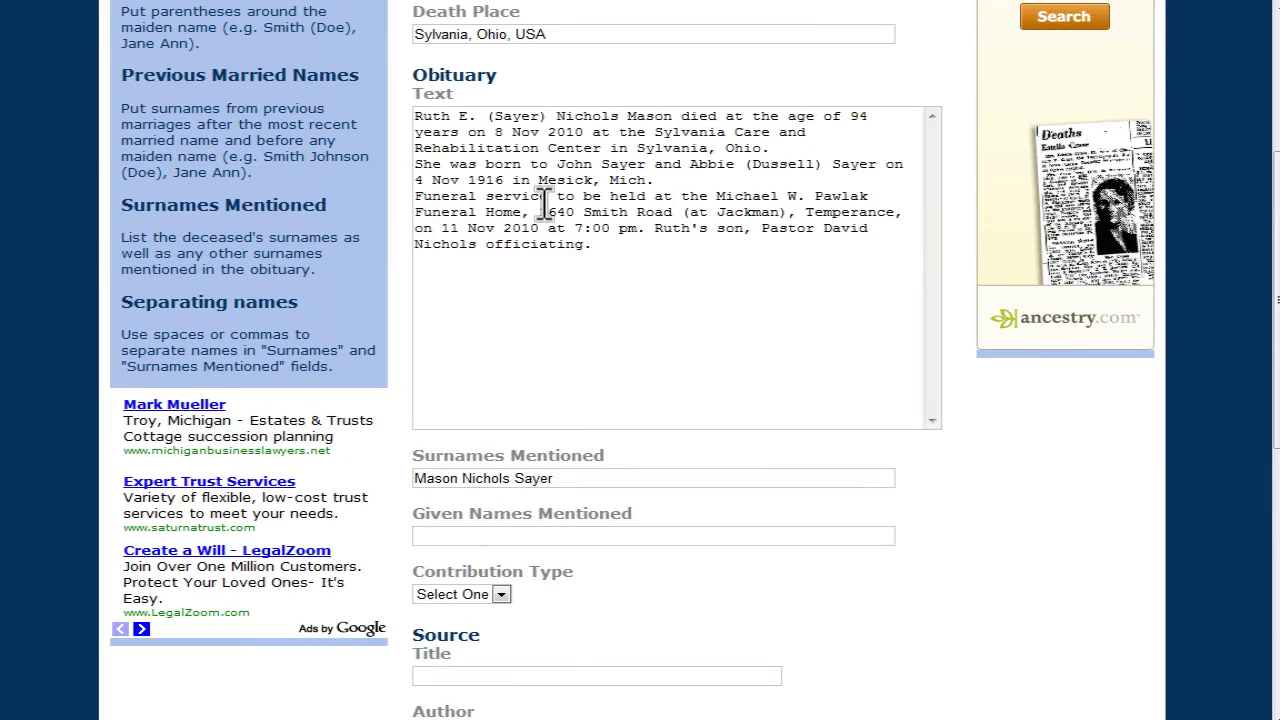
{"action": "left_click_drag", "start_coordinate": [1274, 306], "coordinate": [1276, 336]}
{"action": "left_click", "coordinate": [480, 476]}
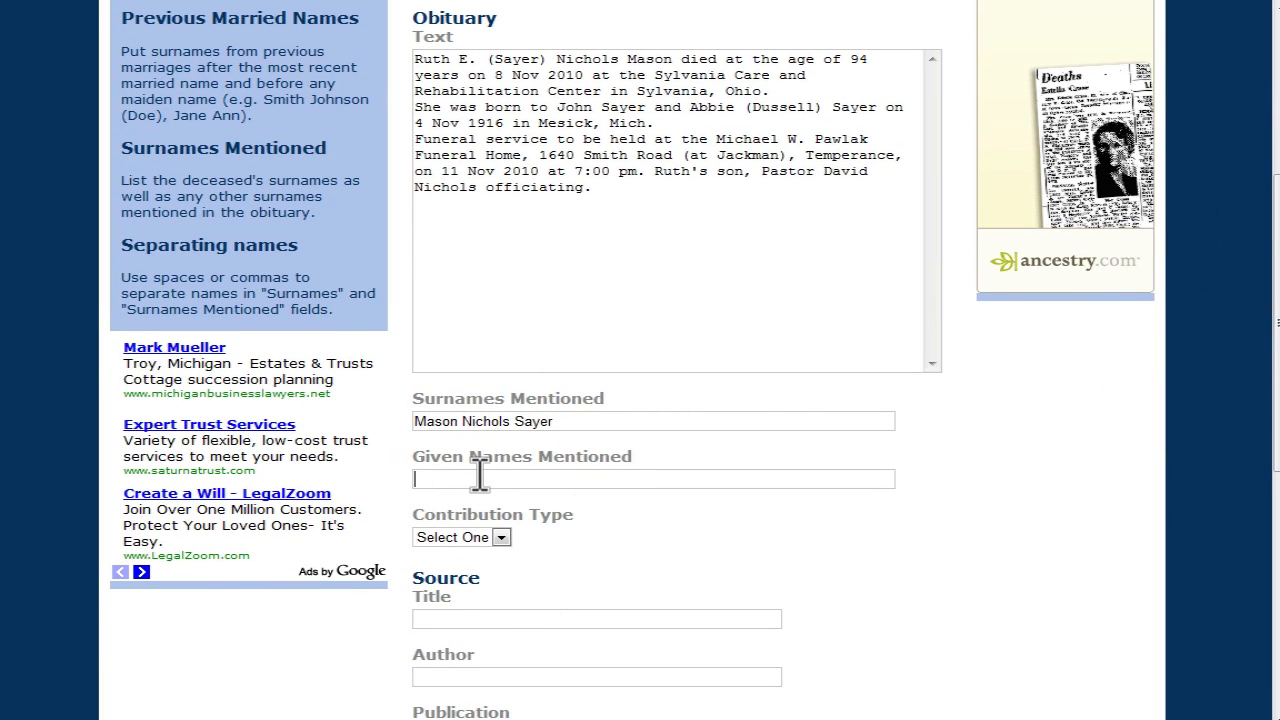
{"action": "left_click", "coordinate": [573, 423]}
{"action": "type", "text": "Dussell"}
{"action": "left_click", "coordinate": [436, 477]}
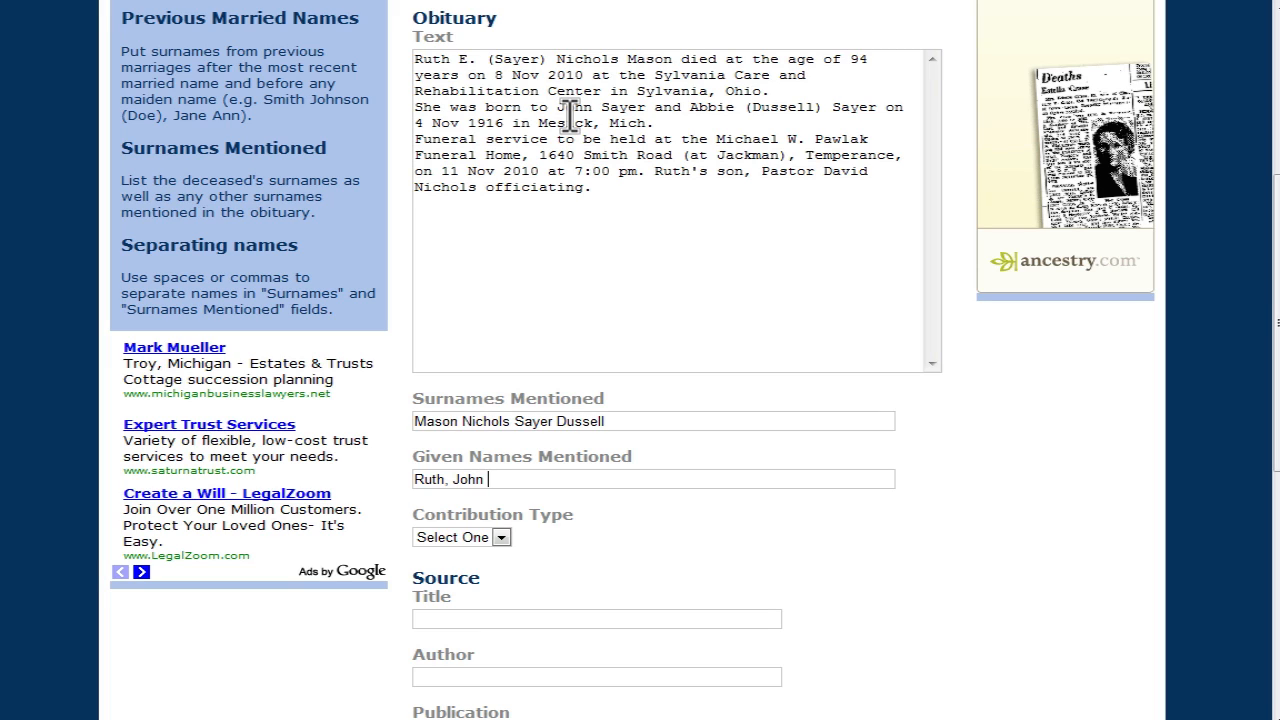
{"action": "type", "text": "bbie, David"}
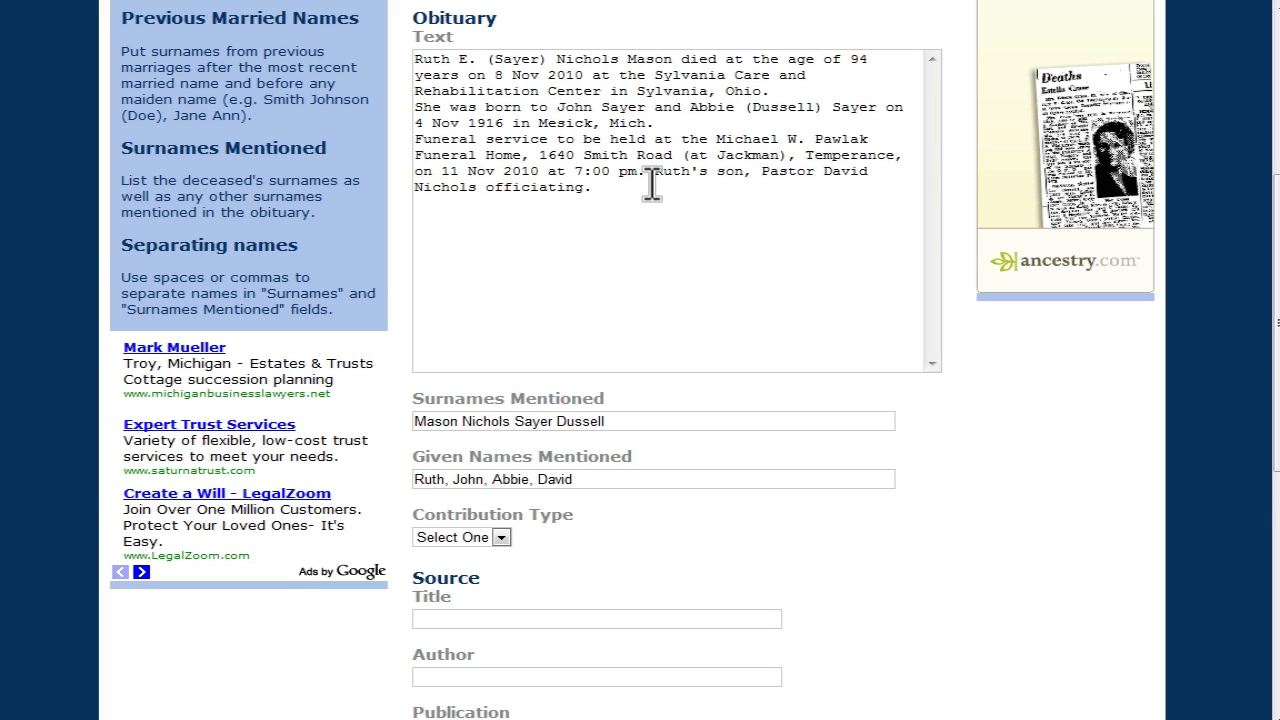
Step: Set the Contribution Type to Abstract
{"action": "scroll", "coordinate": [648, 190], "scroll_direction": "down", "scroll_amount": 3}
{"action": "left_click", "coordinate": [500, 317]}
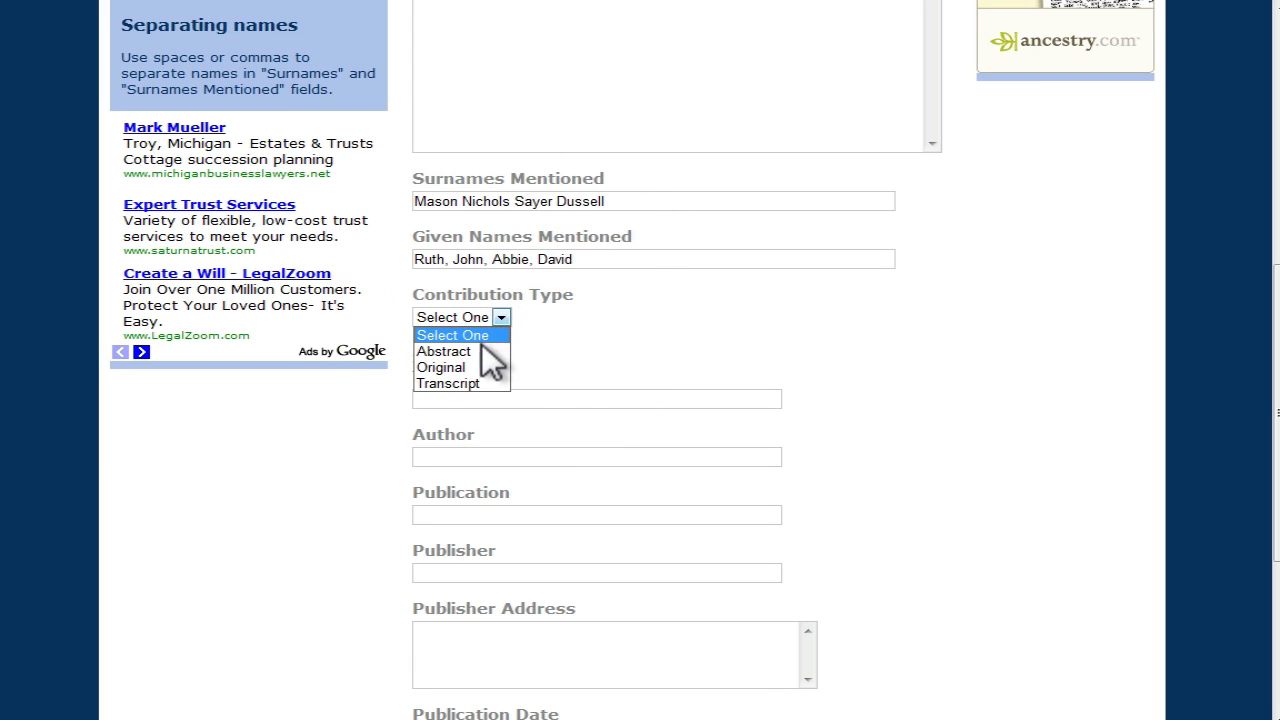
{"action": "left_click", "coordinate": [488, 352]}
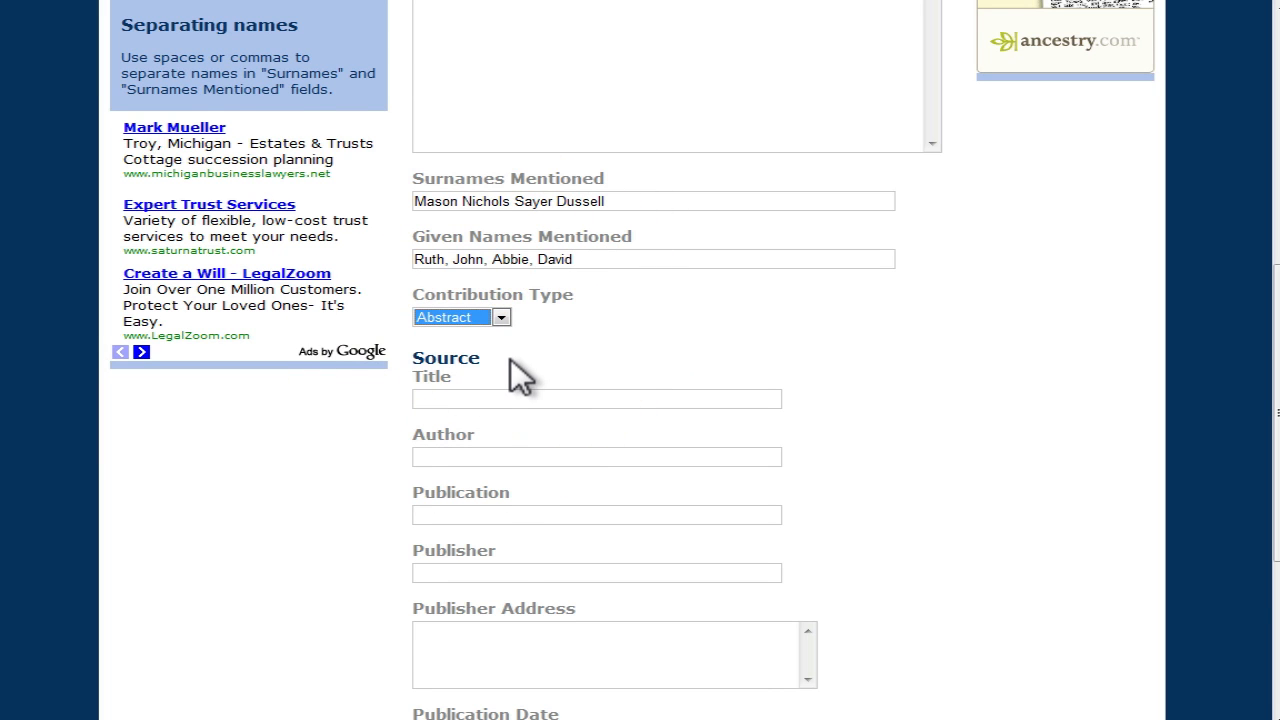
{"action": "scroll", "coordinate": [511, 359], "scroll_direction": "down", "scroll_amount": 3}
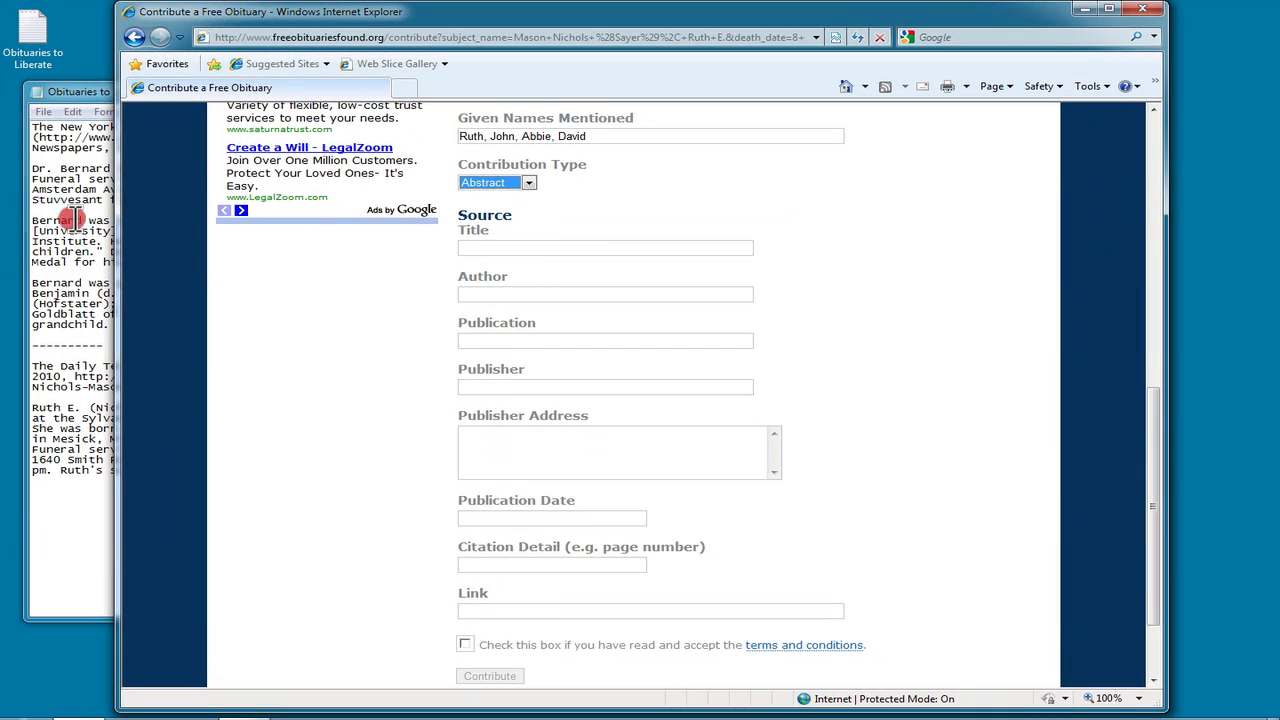
Step: Copy The Daily Telegram and its date 9 Nov 2010 from the notes into the source fields
{"action": "left_click", "coordinate": [75, 218]}
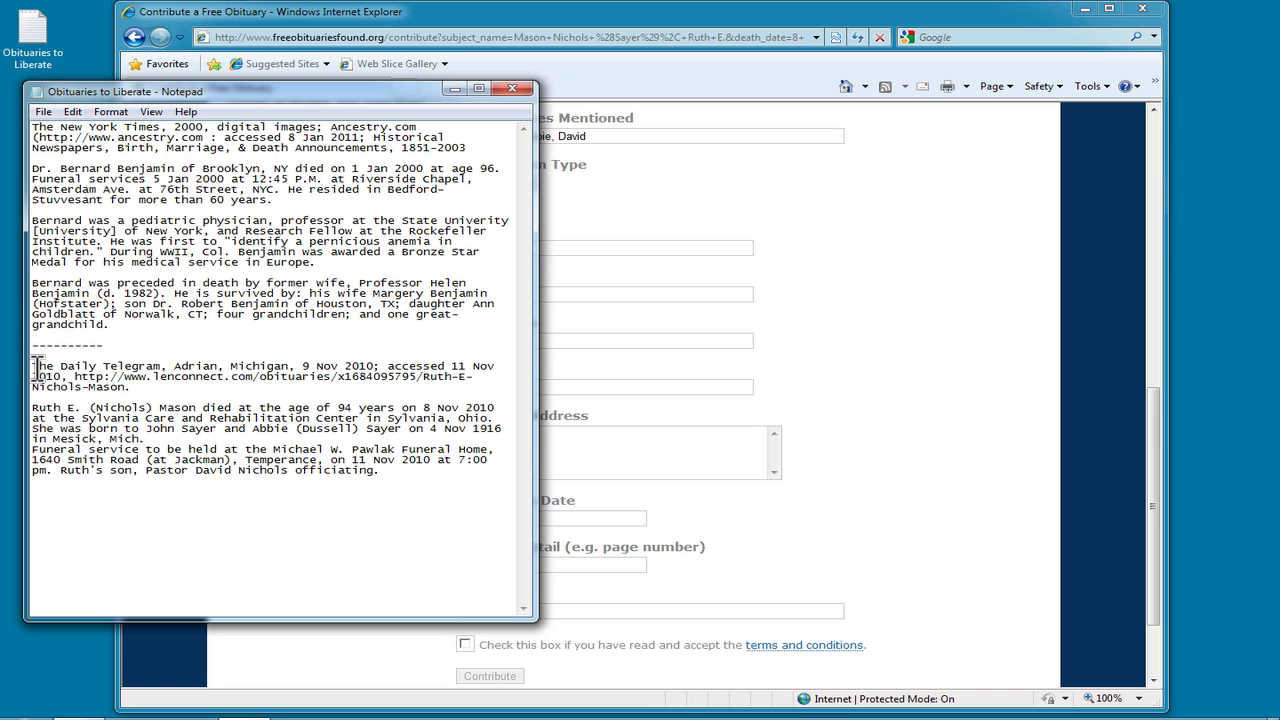
{"action": "left_click_drag", "start_coordinate": [35, 368], "coordinate": [163, 368]}
{"action": "key", "text": "ctrl+c"}
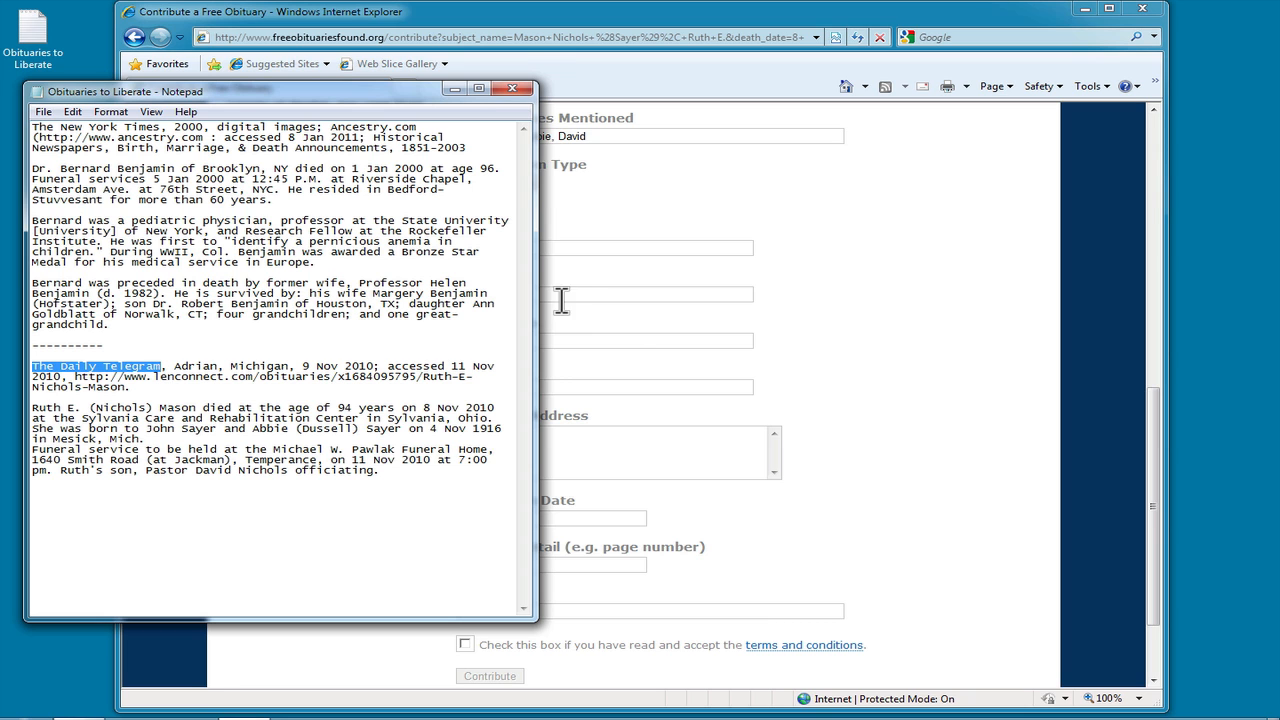
{"action": "left_click", "coordinate": [608, 320]}
{"action": "left_click", "coordinate": [510, 342]}
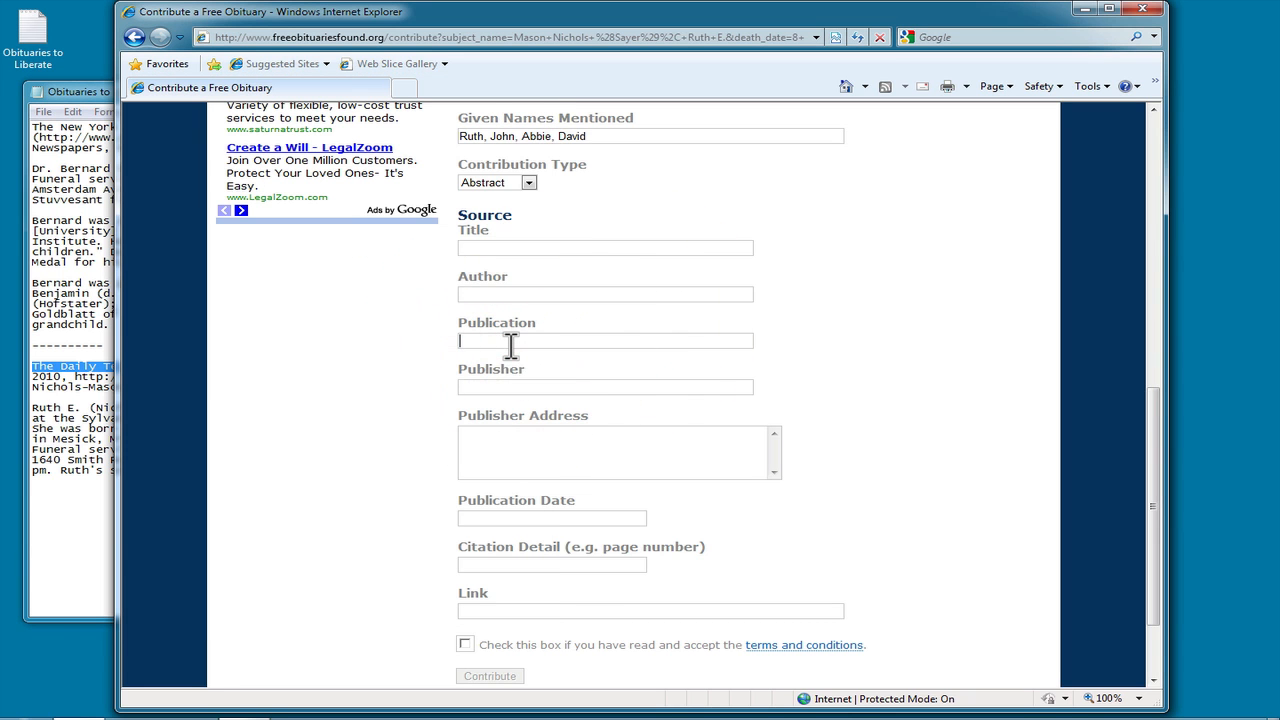
{"action": "key", "text": "ctrl+v"}
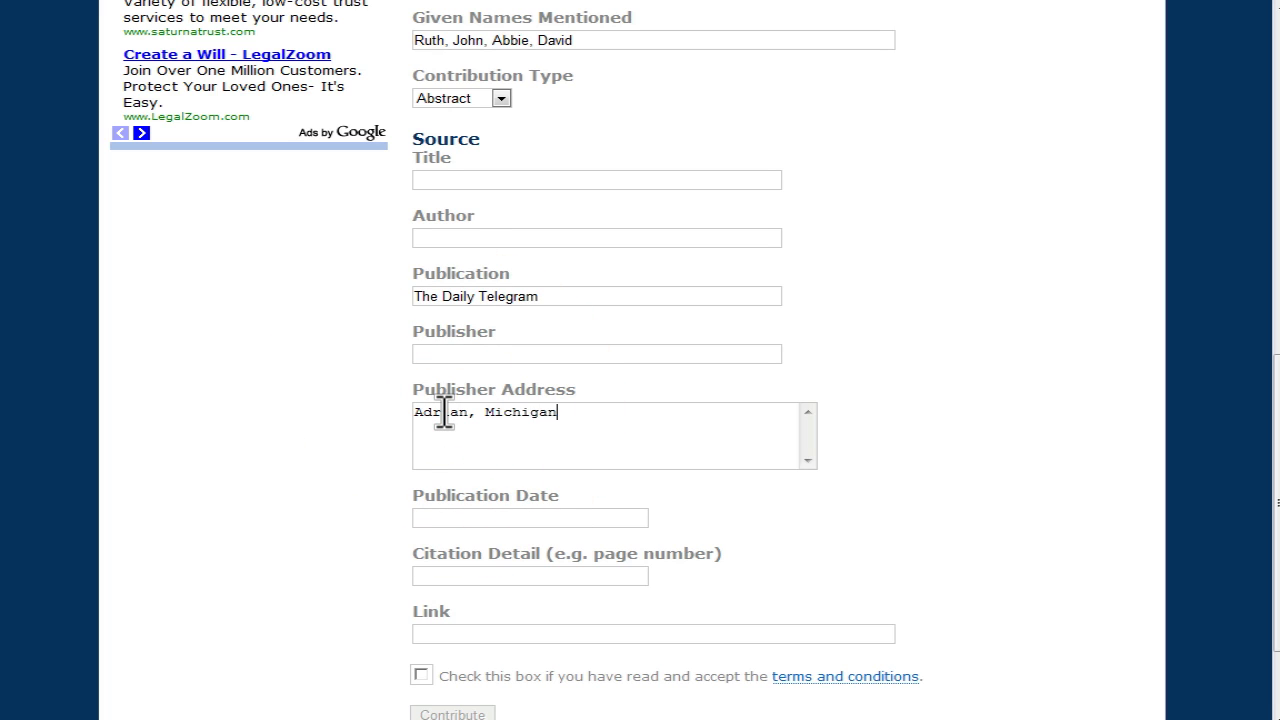
{"action": "key", "text": "alt+Tab"}
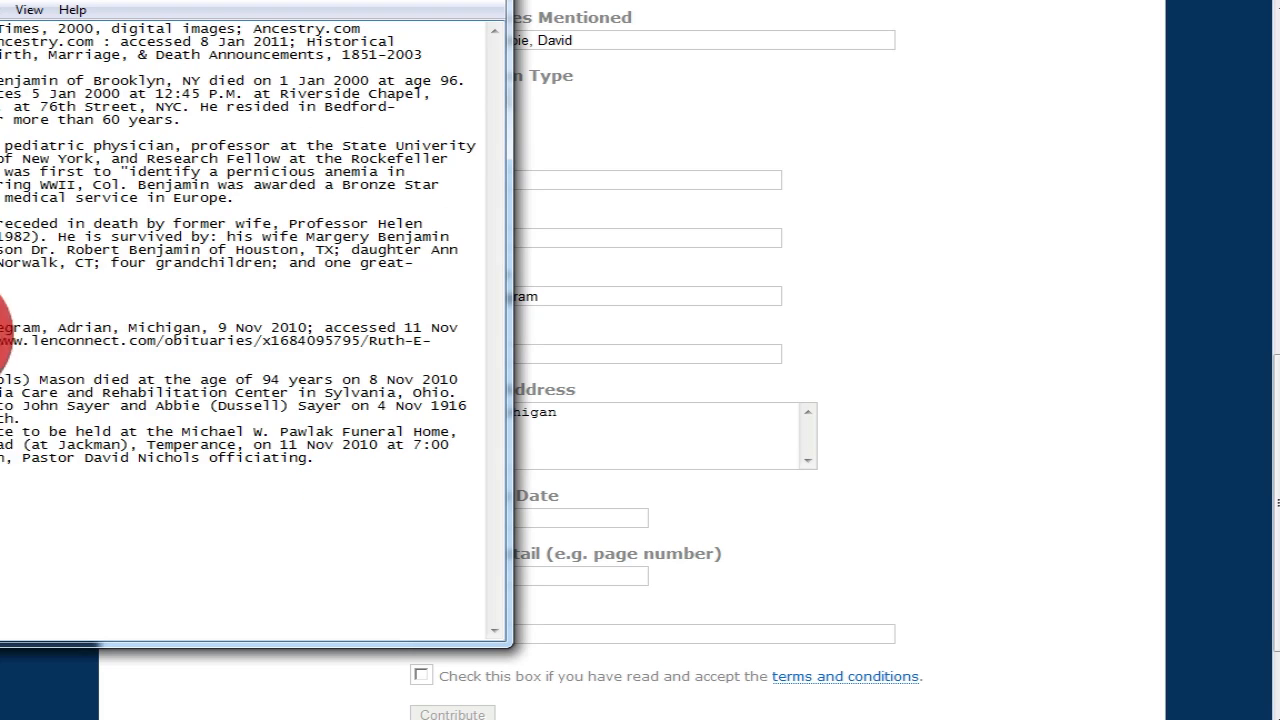
{"action": "left_click_drag", "start_coordinate": [208, 328], "coordinate": [309, 328]}
{"action": "key", "text": "ctrl+c"}
{"action": "left_click", "coordinate": [224, 328]}
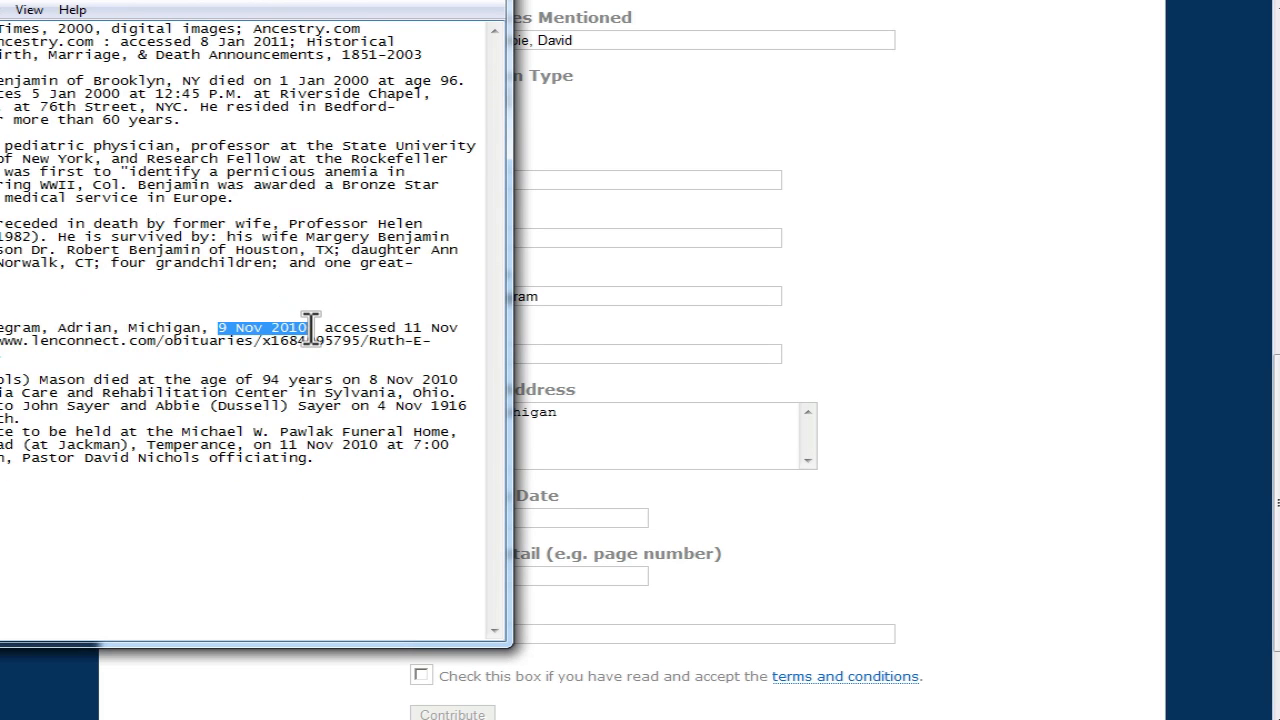
{"action": "left_click", "coordinate": [560, 325]}
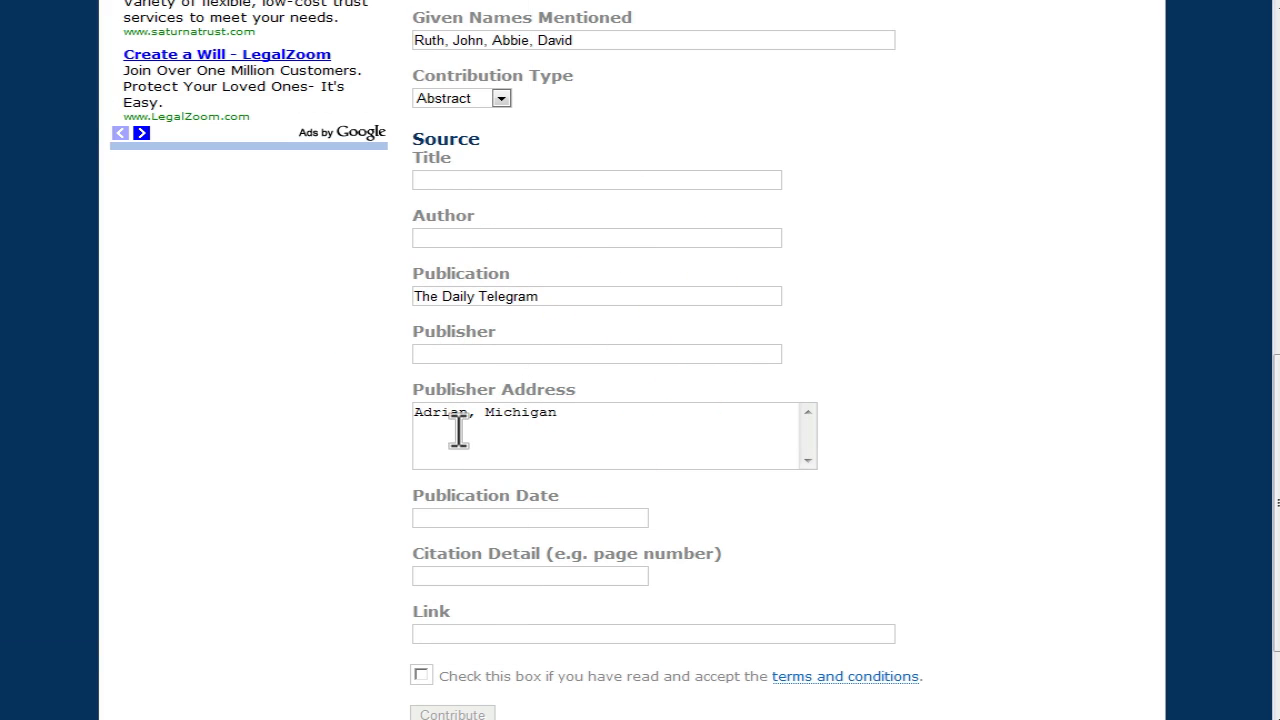
{"action": "key", "text": "ctrl+v"}
Step: Paste 'accessed 11 Nov 2010' from the notes as the citation detail
{"action": "left_click", "coordinate": [90, 375]}
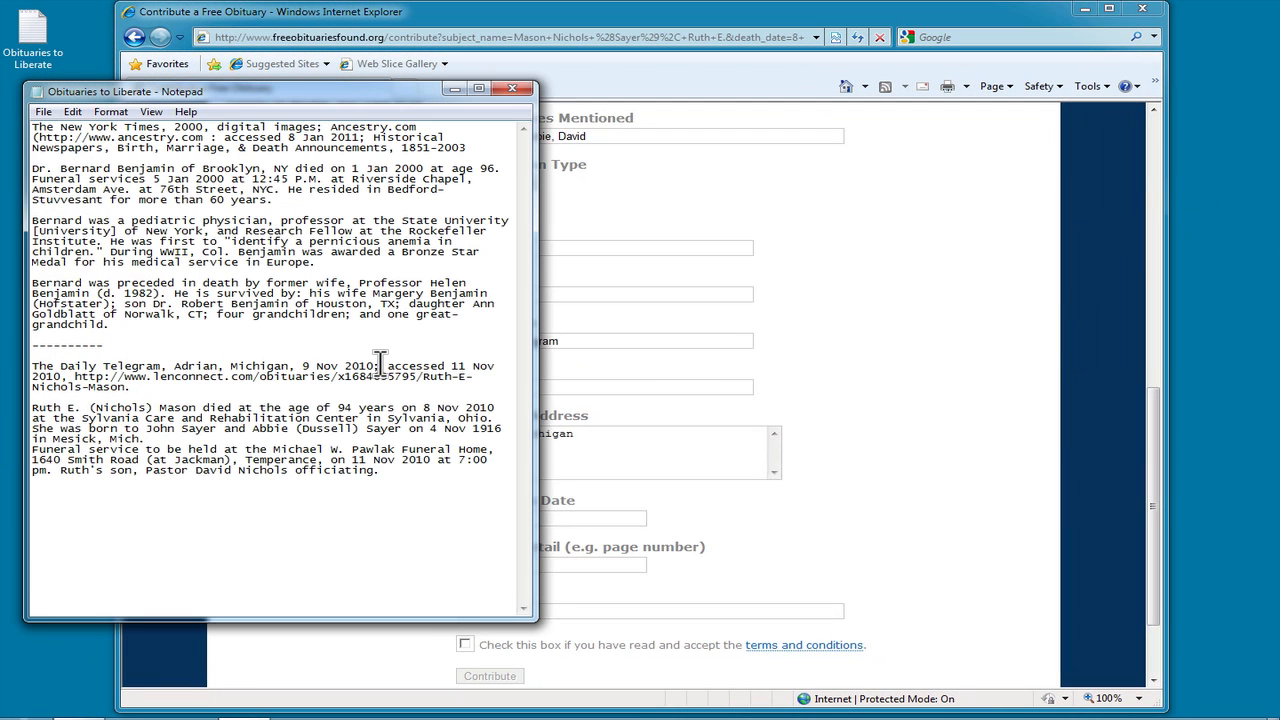
{"action": "left_click_drag", "start_coordinate": [387, 370], "coordinate": [65, 375]}
{"action": "key", "text": "ctrl+c"}
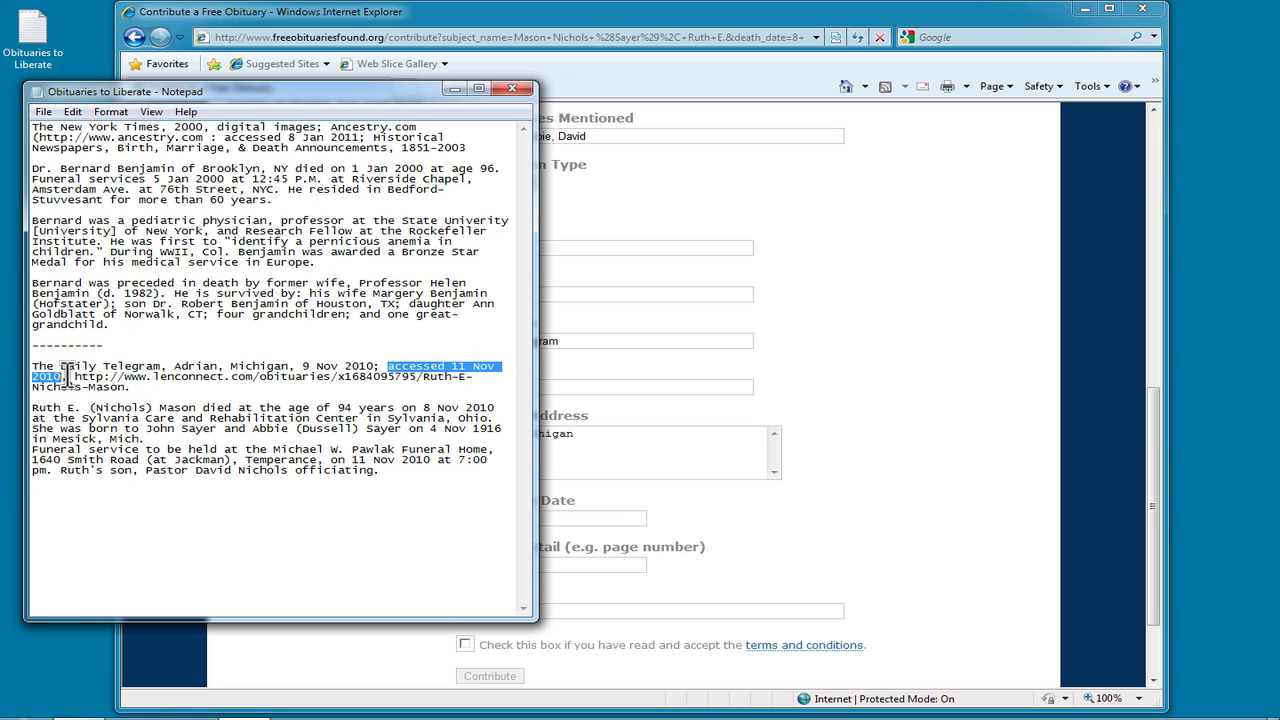
{"action": "left_click", "coordinate": [570, 515]}
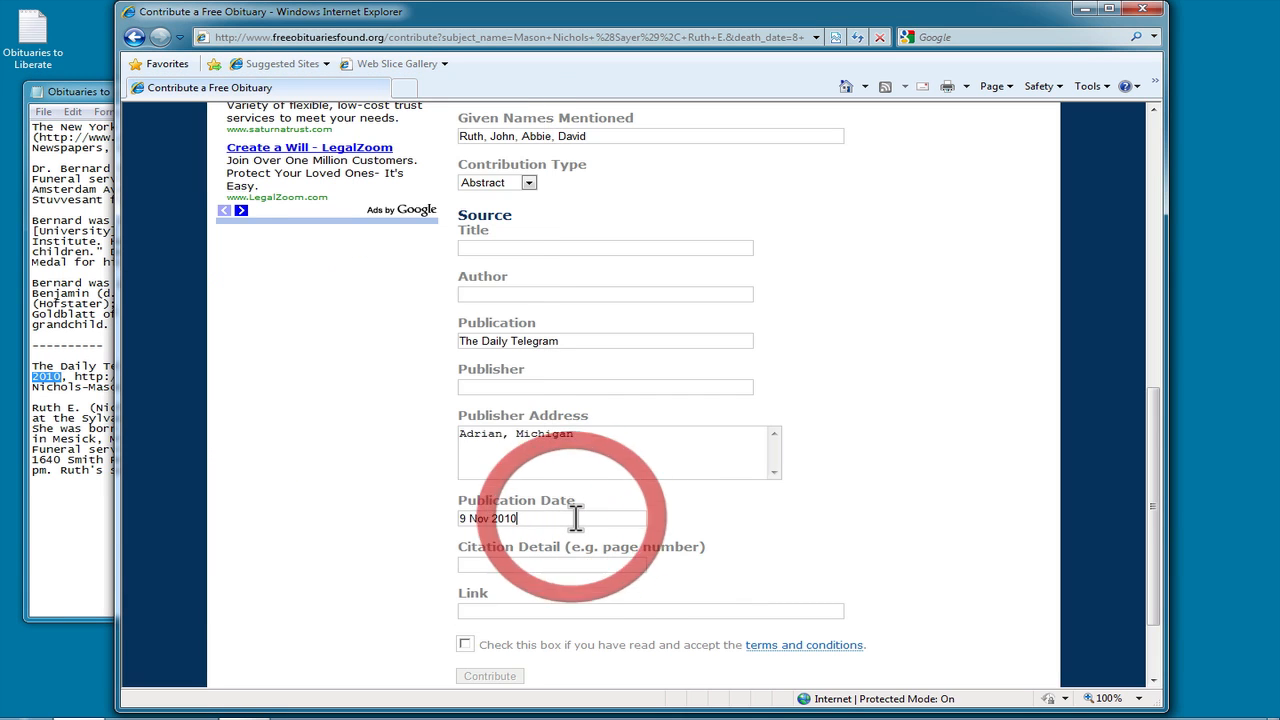
{"action": "left_click", "coordinate": [537, 562]}
{"action": "key", "text": "ctrl+v"}
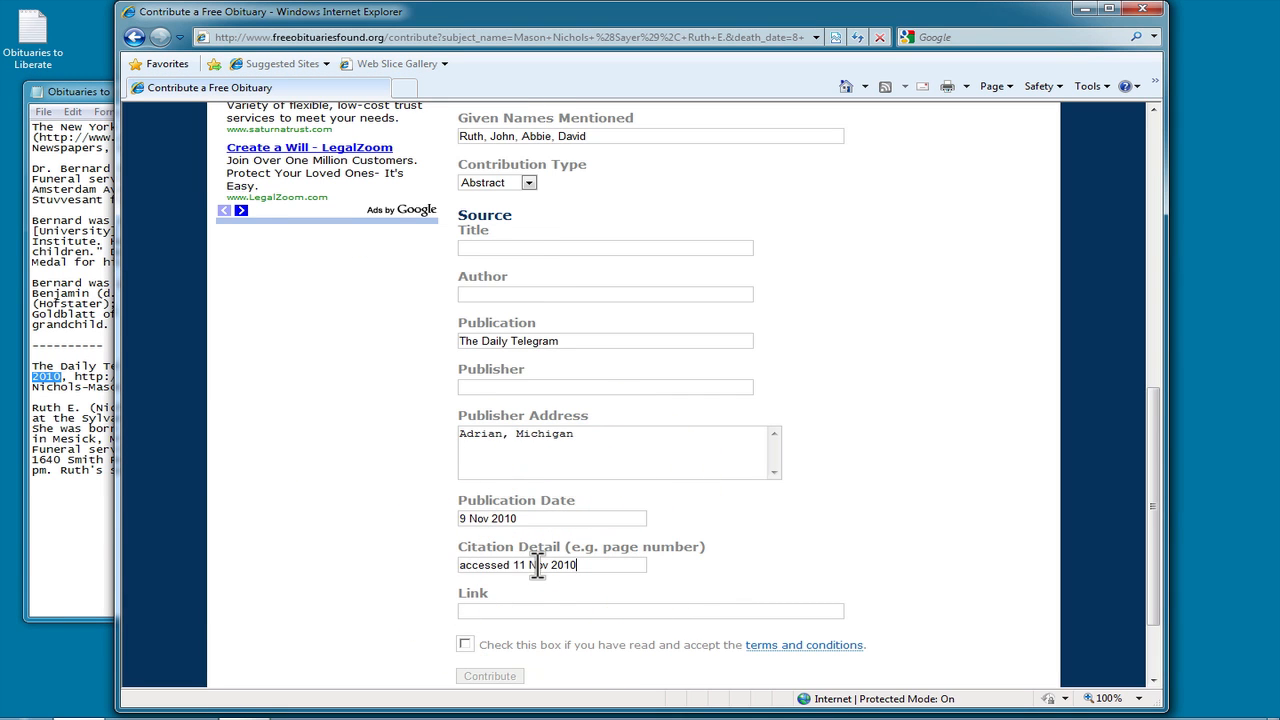
Step: Paste the obituary's lenconnect.com web address as the source link and accept the terms
{"action": "left_click", "coordinate": [95, 402]}
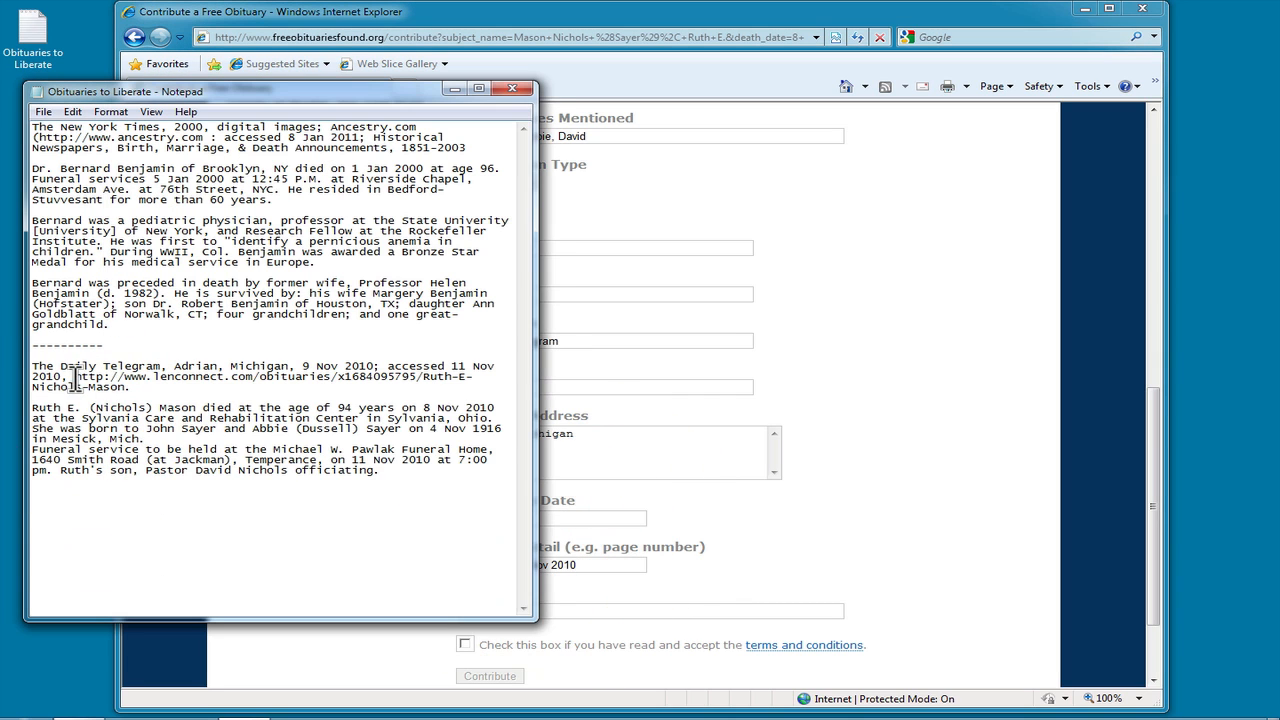
{"action": "left_click_drag", "start_coordinate": [76, 377], "coordinate": [128, 390]}
{"action": "key", "text": "ctrl+c"}
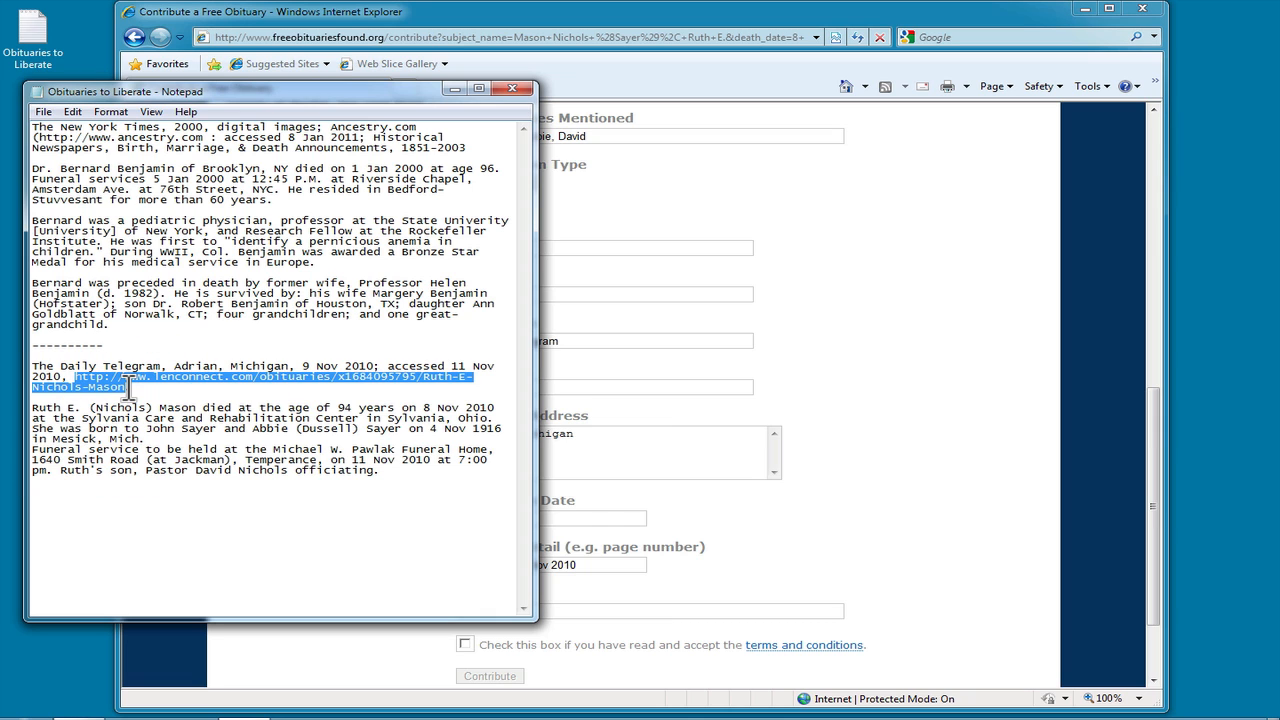
{"action": "left_click", "coordinate": [557, 578]}
{"action": "left_click", "coordinate": [503, 600]}
{"action": "left_click", "coordinate": [493, 609]}
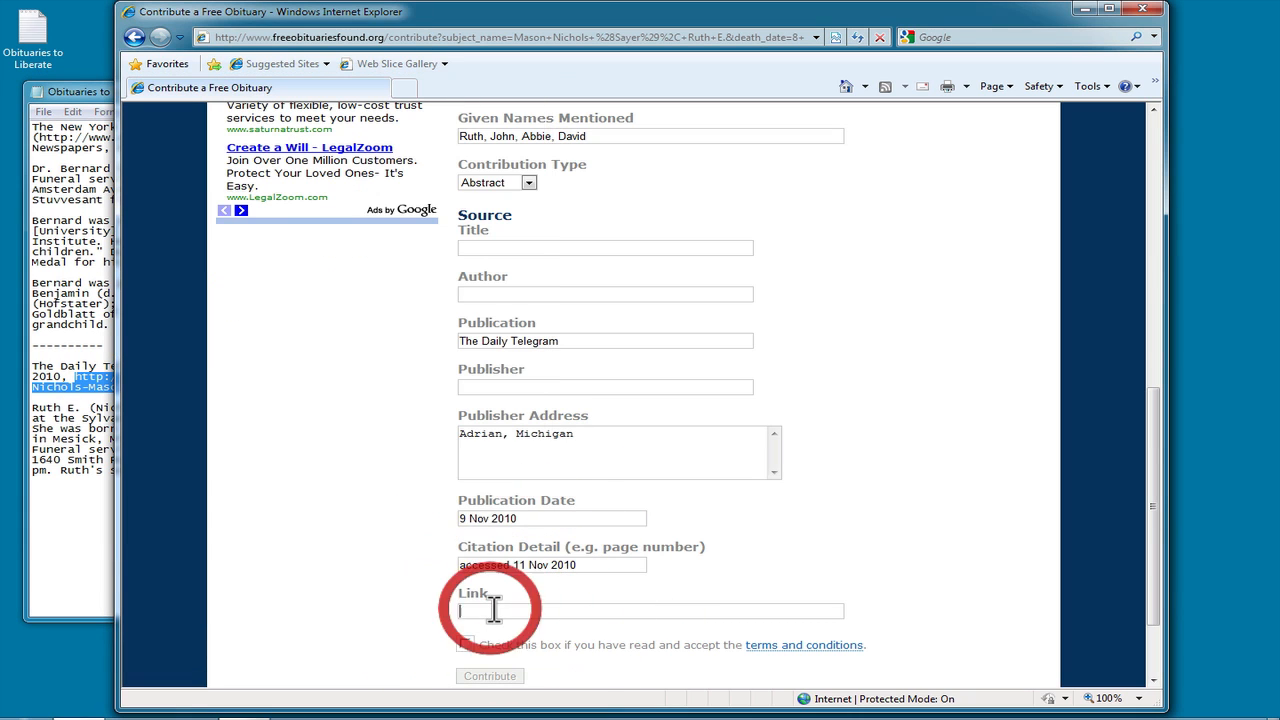
{"action": "key", "text": "ctrl+v"}
{"action": "left_click", "coordinate": [465, 644]}
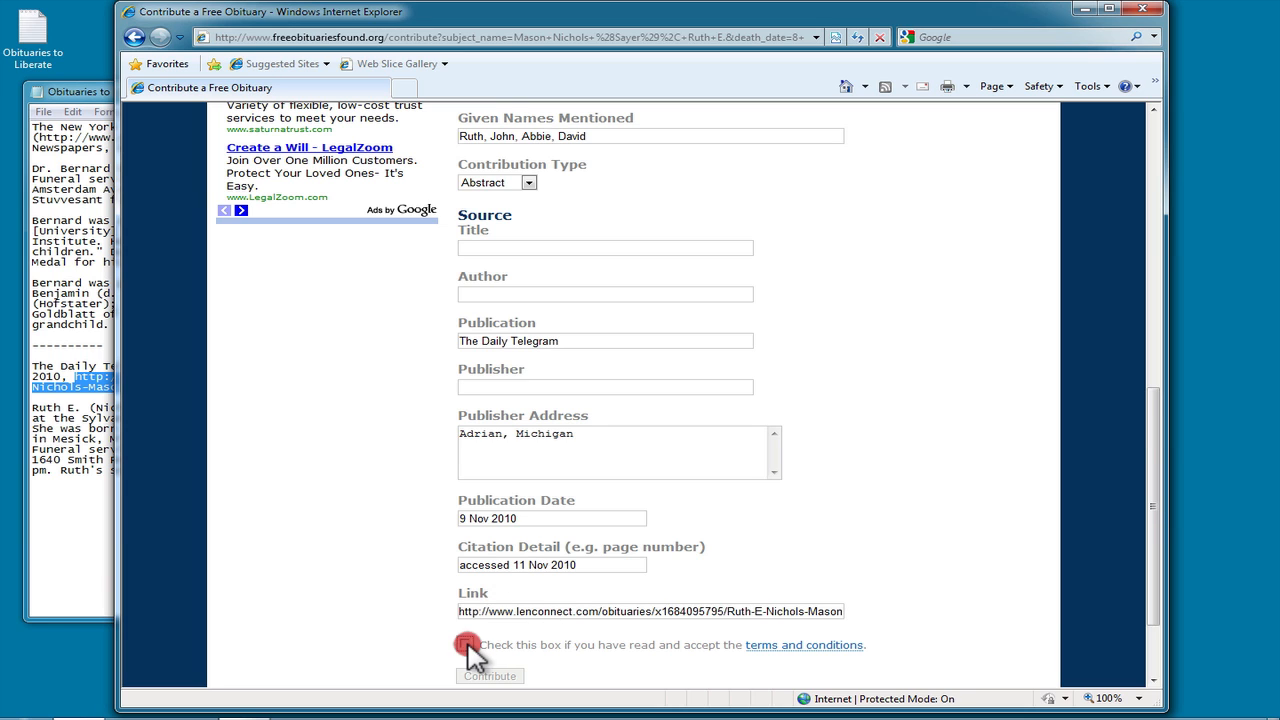
{"action": "scroll", "coordinate": [818, 552], "scroll_direction": "down", "scroll_amount": 3}
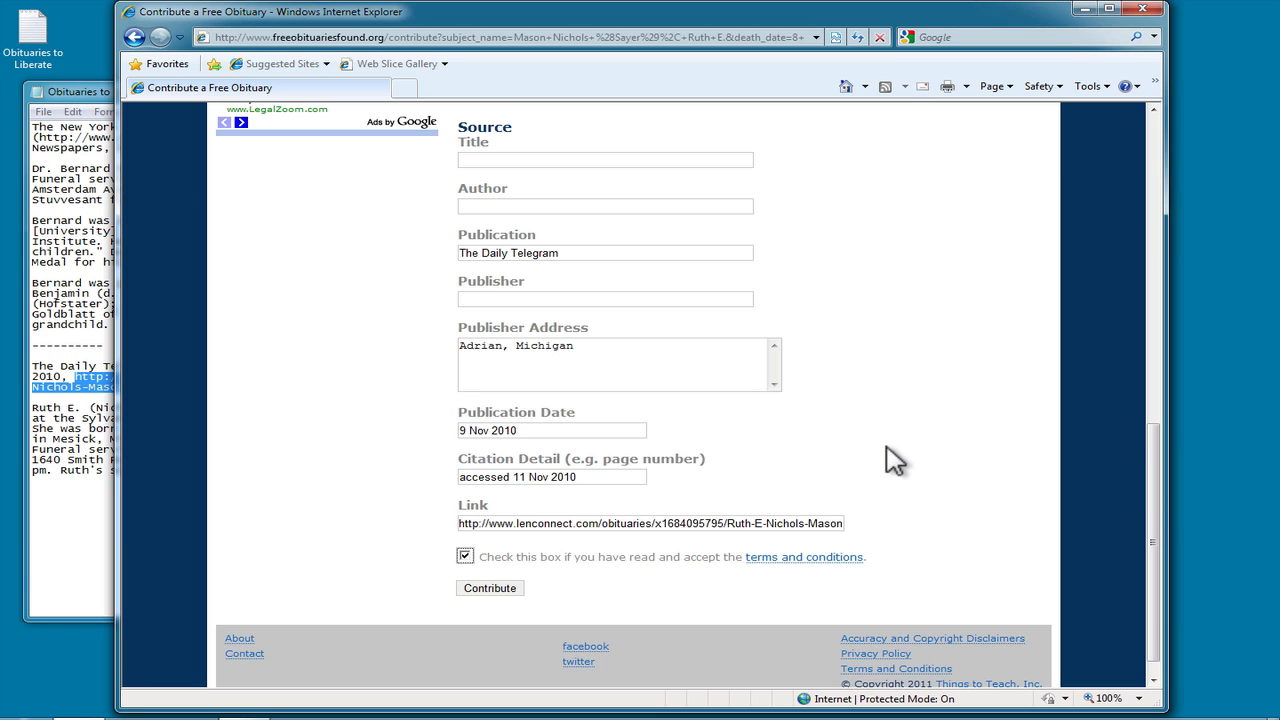
{"action": "left_click", "coordinate": [489, 590]}
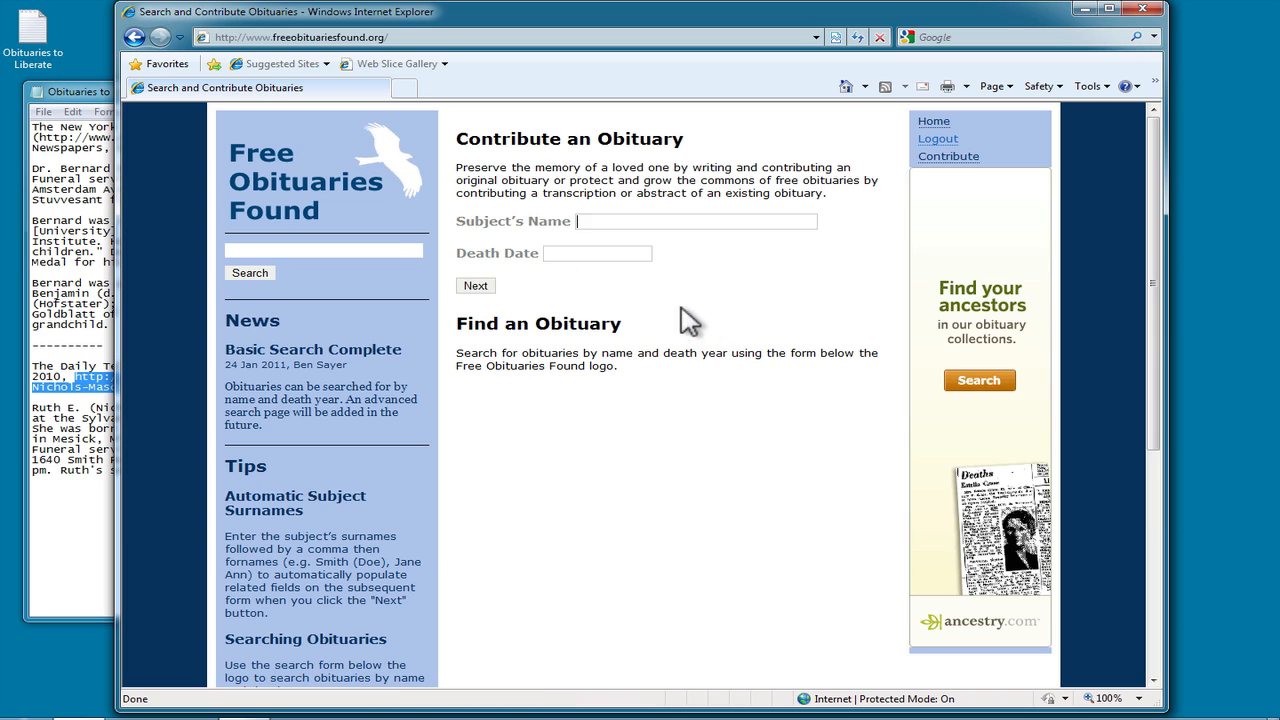
{"action": "left_click", "coordinate": [355, 249]}
{"action": "type", "text": "Sa"}
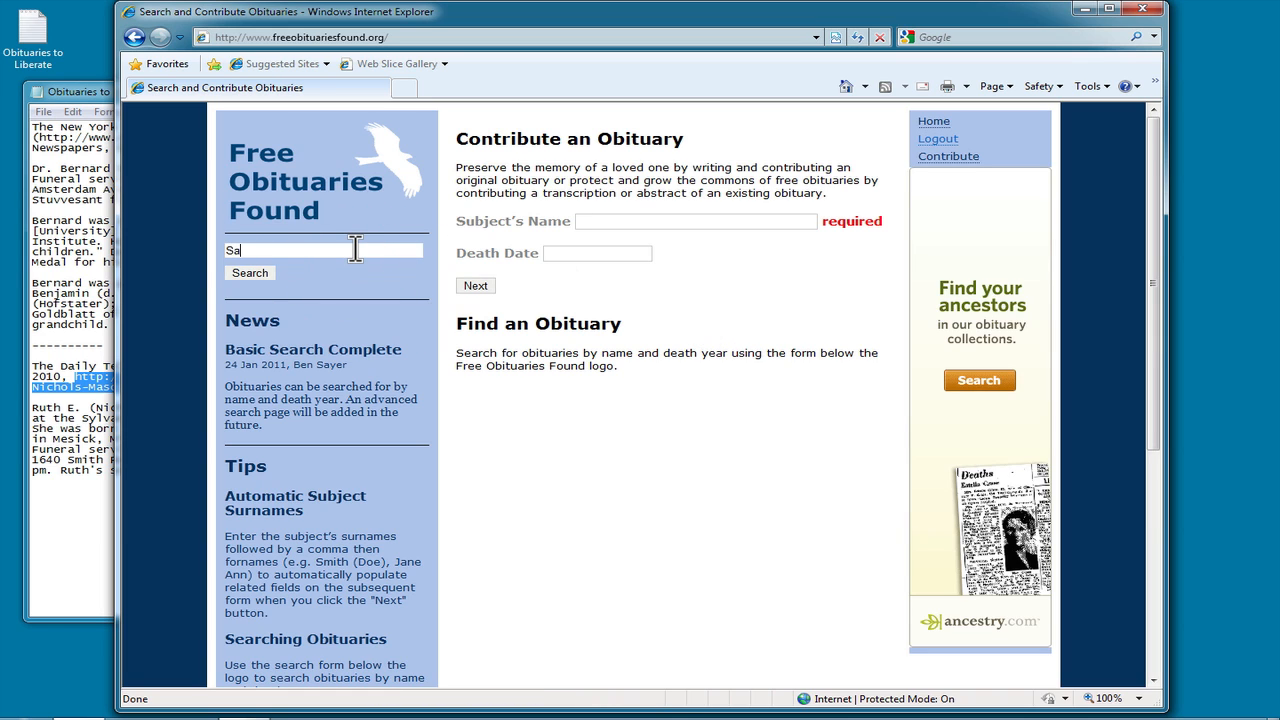
{"action": "type", "text": "yer"}
{"action": "left_click", "coordinate": [251, 276]}
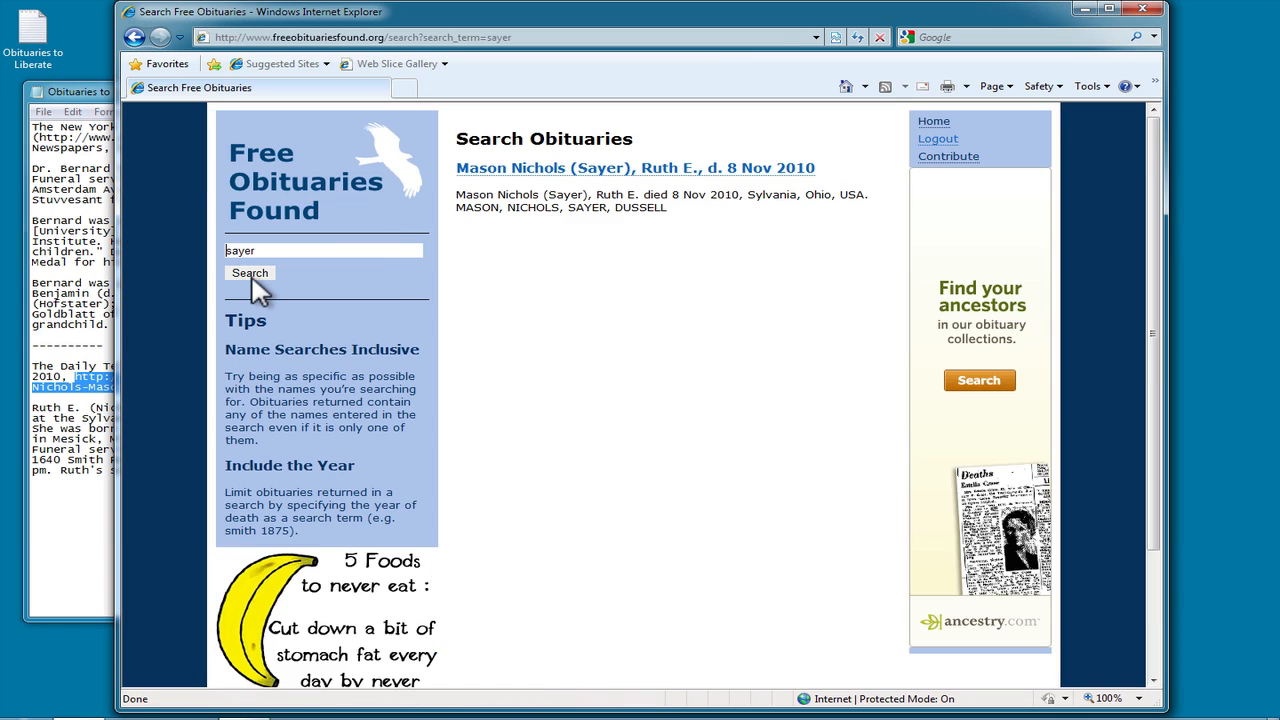
{"action": "left_click", "coordinate": [643, 172]}
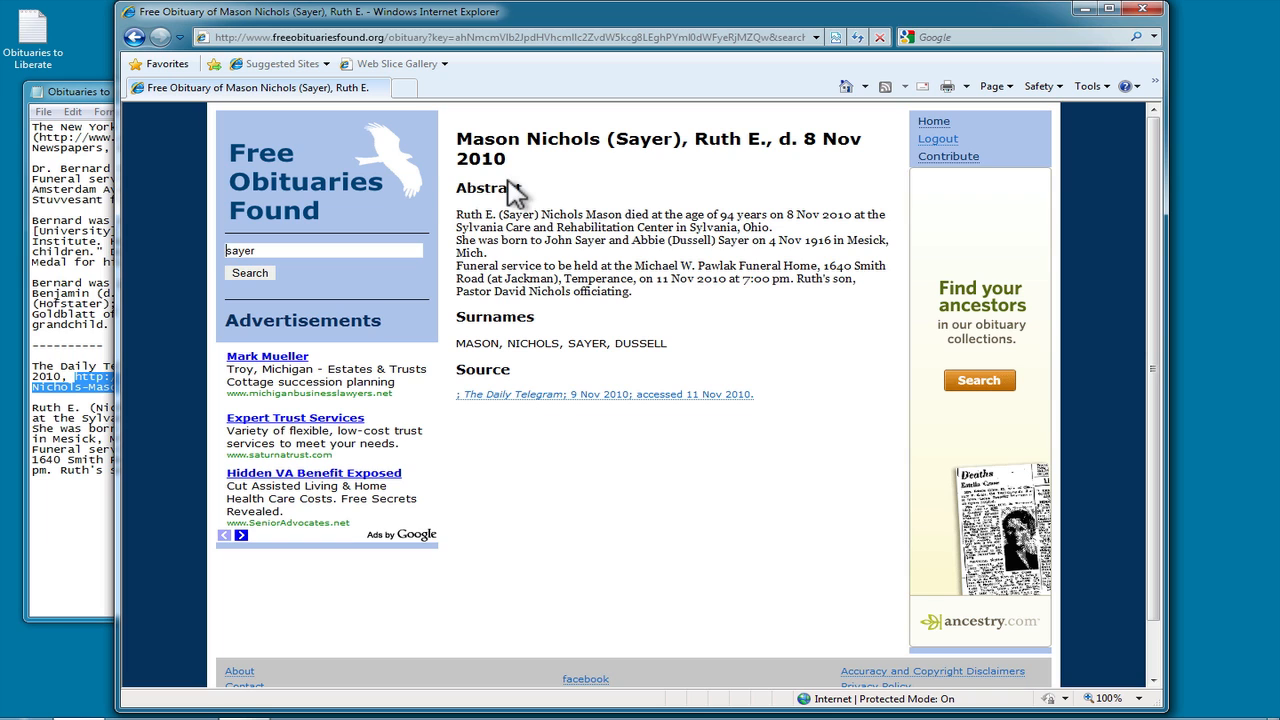
{"action": "left_click", "coordinate": [944, 124]}
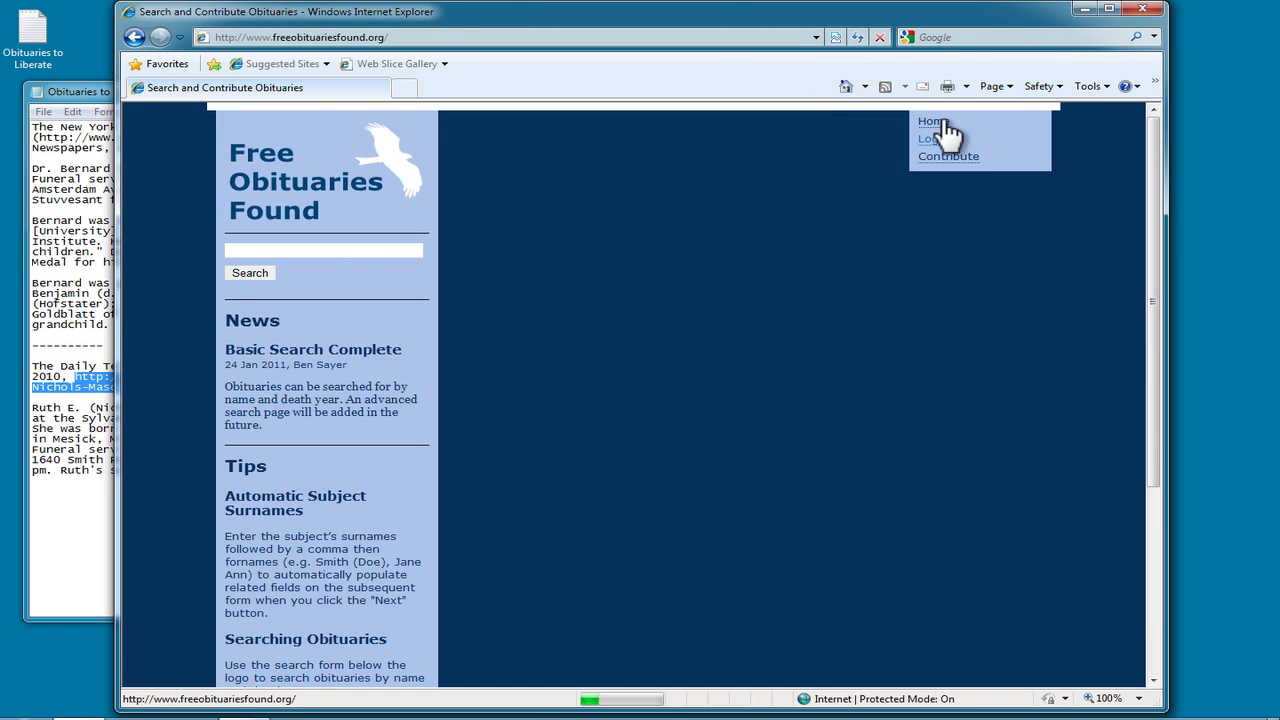